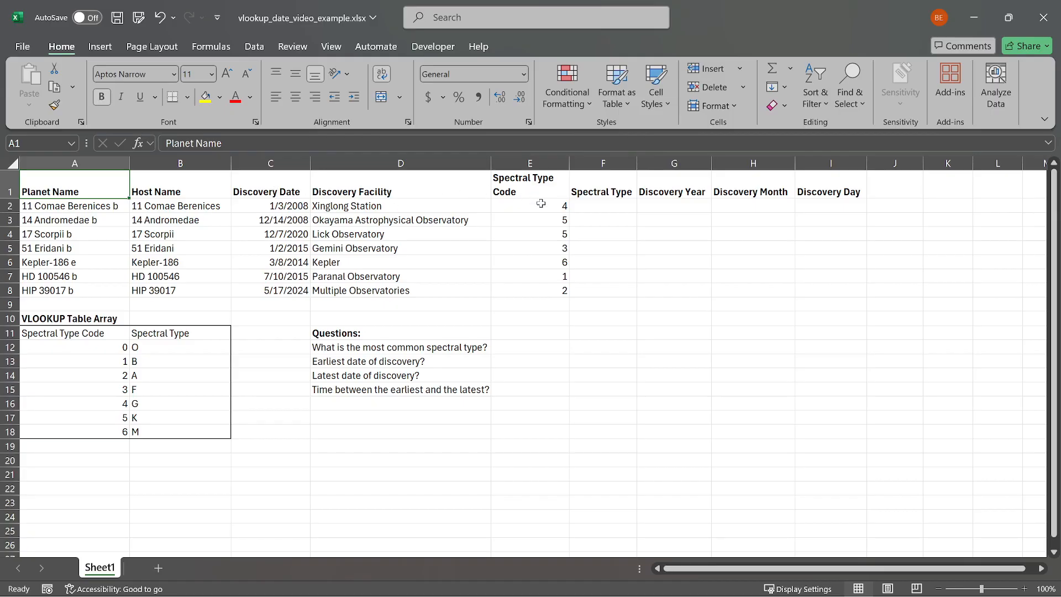
Step: Examine the Spectral Type Code and Spectral Type columns and the code-to-type pairs in the VLOOKUP table array
{"action": "left_click_drag", "start_coordinate": [535, 192], "coordinate": [564, 292]}
{"action": "left_click_drag", "start_coordinate": [611, 189], "coordinate": [606, 289]}
{"action": "left_click_drag", "start_coordinate": [47, 347], "coordinate": [188, 432]}
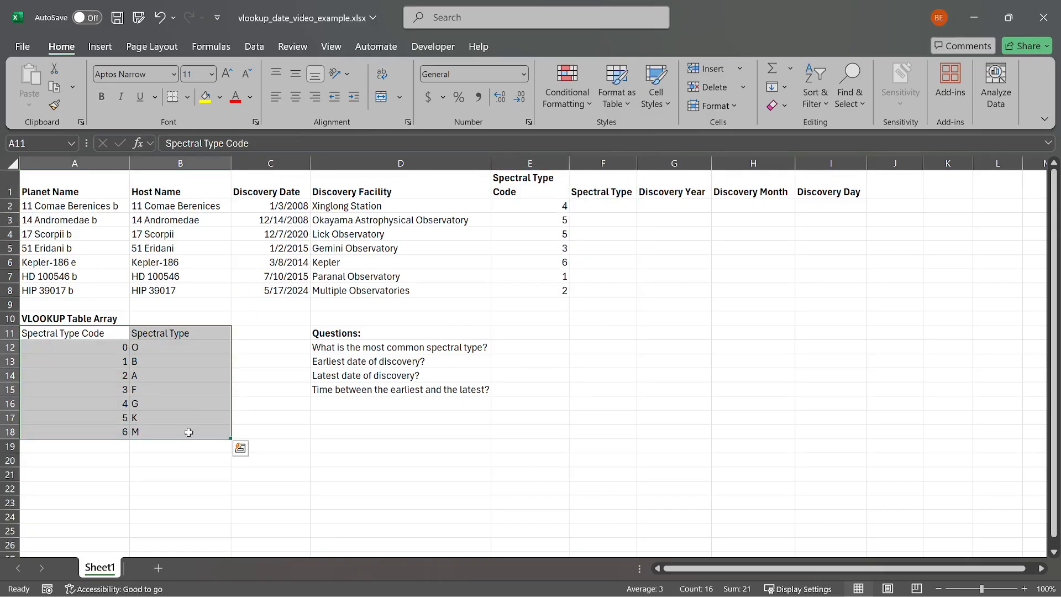
{"action": "left_click", "coordinate": [589, 205]}
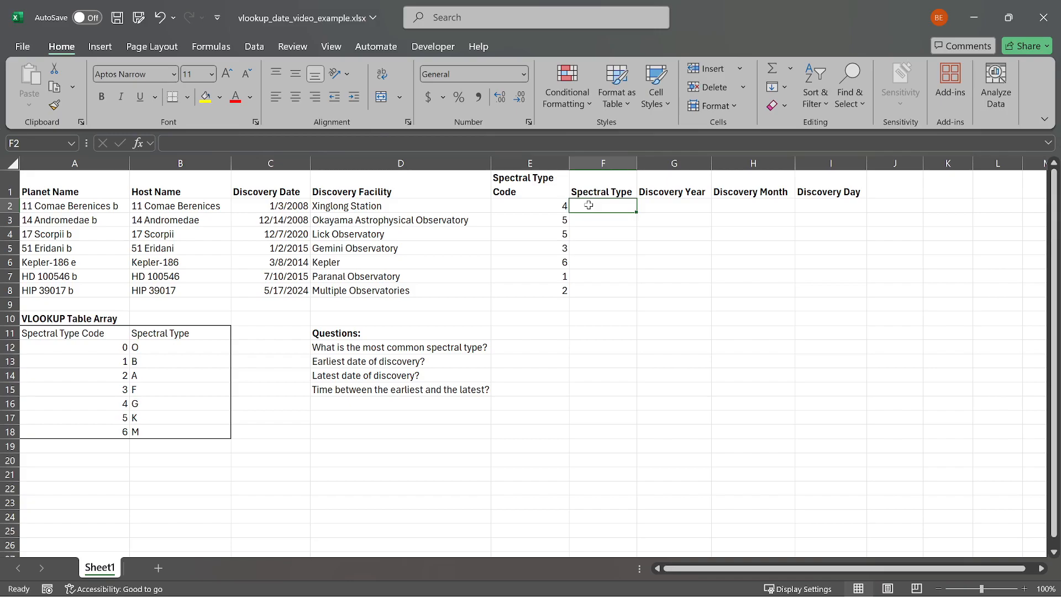
{"action": "left_click_drag", "start_coordinate": [172, 347], "coordinate": [160, 434]}
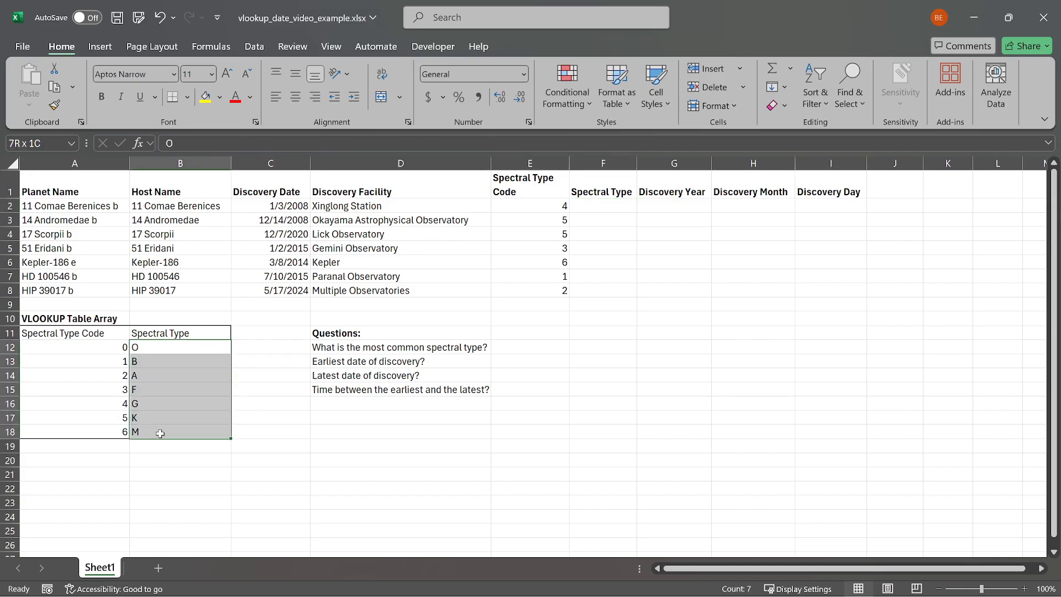
{"action": "left_click_drag", "start_coordinate": [88, 347], "coordinate": [87, 431]}
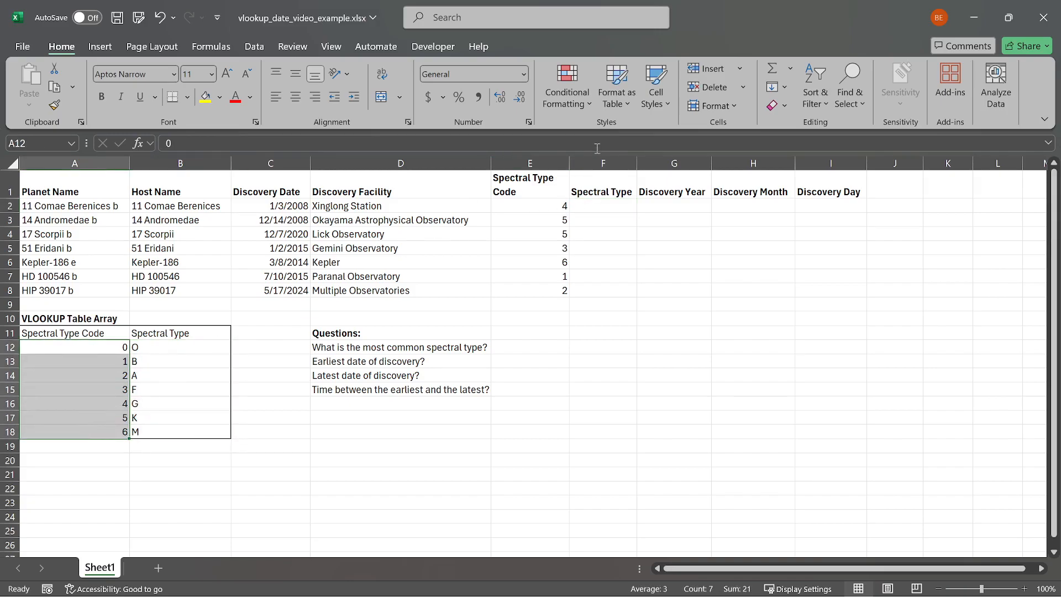
{"action": "left_click_drag", "start_coordinate": [547, 209], "coordinate": [540, 287]}
{"action": "left_click_drag", "start_coordinate": [602, 207], "coordinate": [602, 290]}
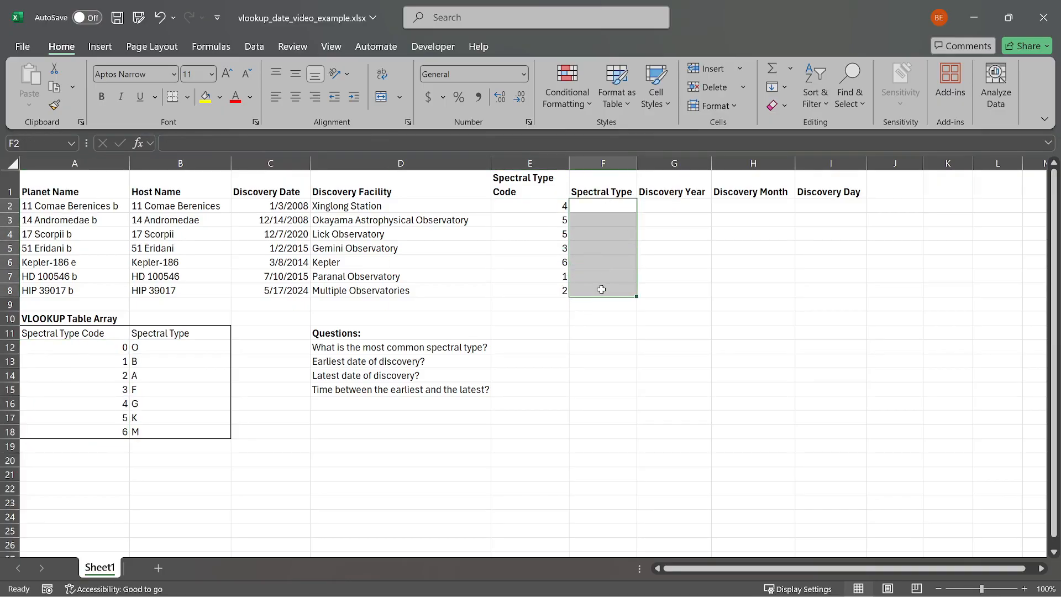
Step: Enter a VLOOKUP in F2 that finds E2 in A12:B18 and returns column 2 with an exact match (FALSE)
{"action": "left_click", "coordinate": [617, 209]}
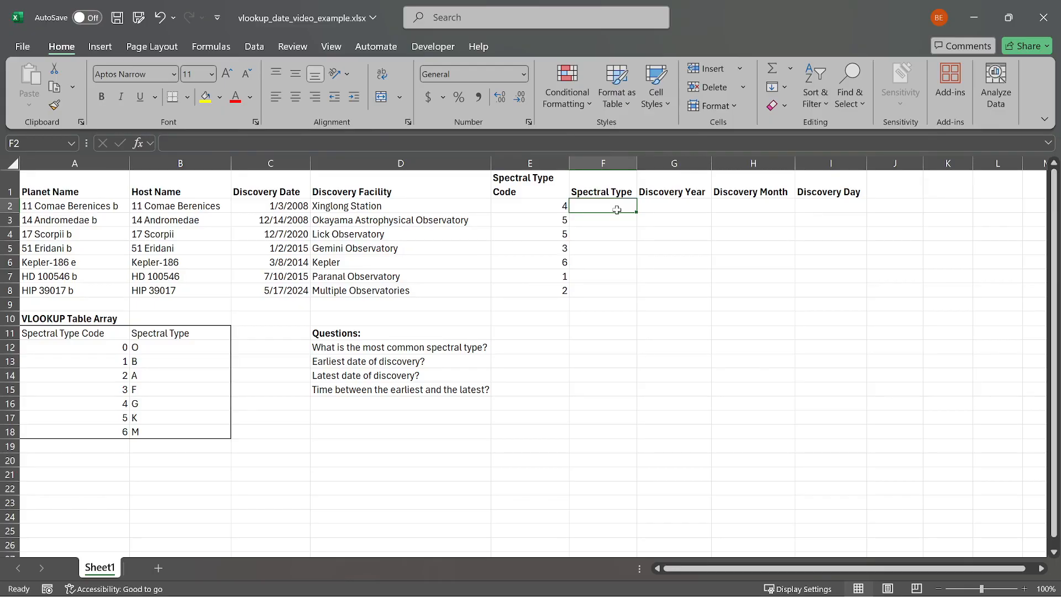
{"action": "type", "text": "="}
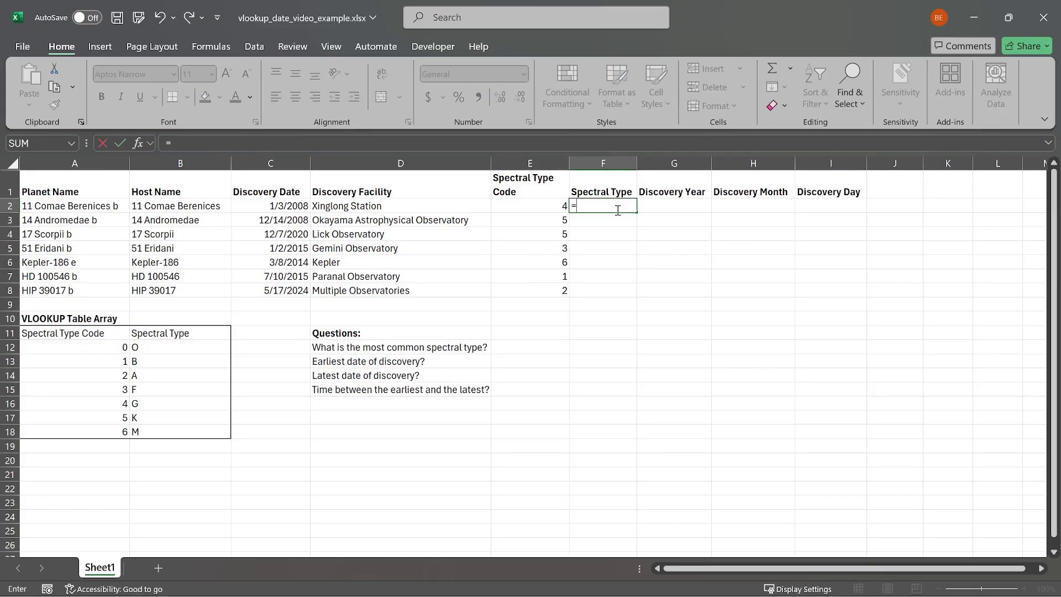
{"action": "type", "text": "vlookup("}
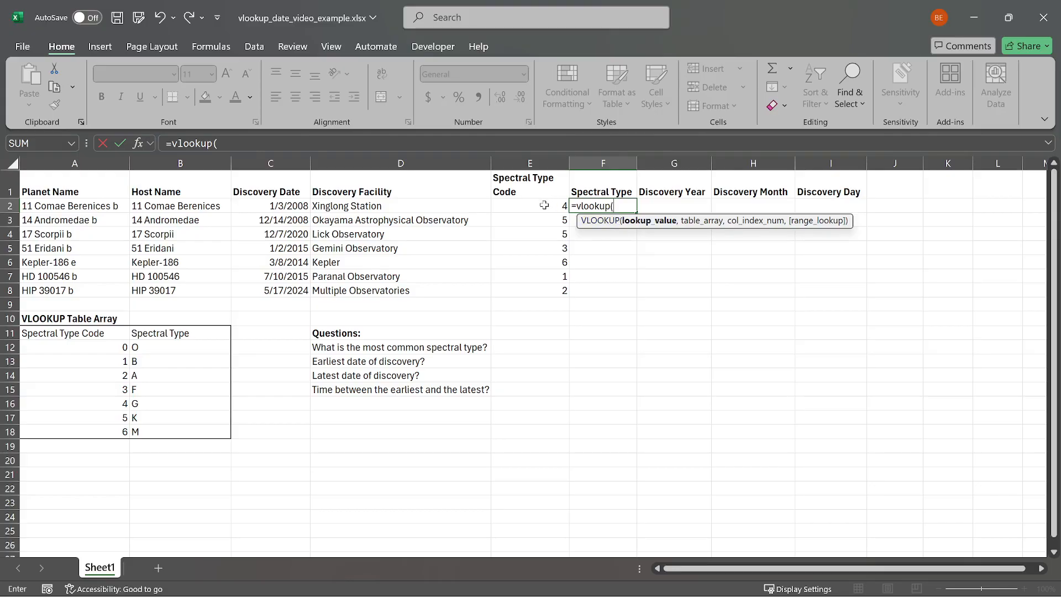
{"action": "left_click", "coordinate": [541, 205]}
{"action": "type", "text": ","}
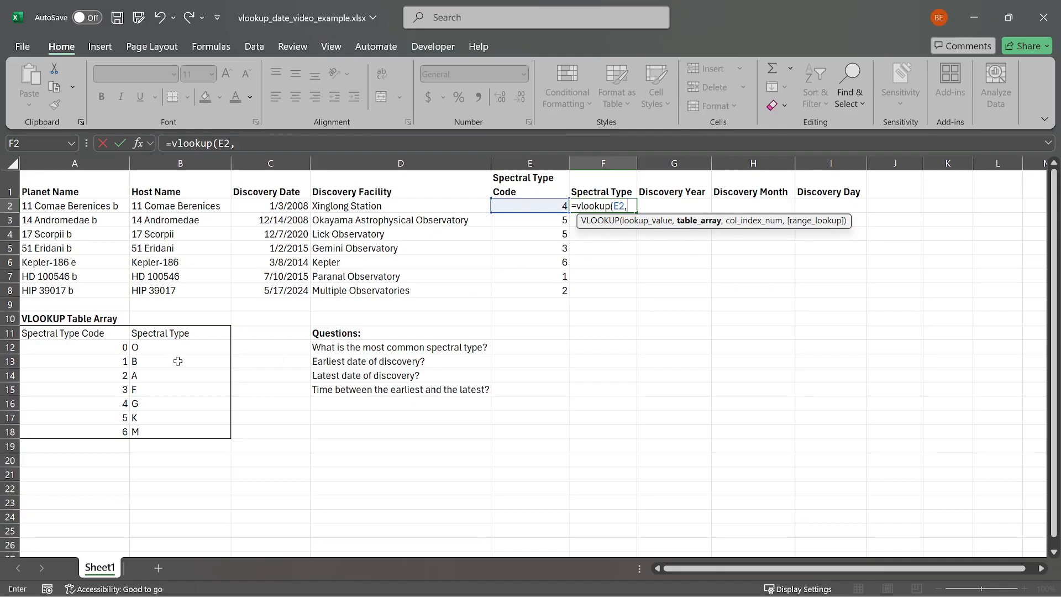
{"action": "left_click_drag", "start_coordinate": [90, 347], "coordinate": [159, 434]}
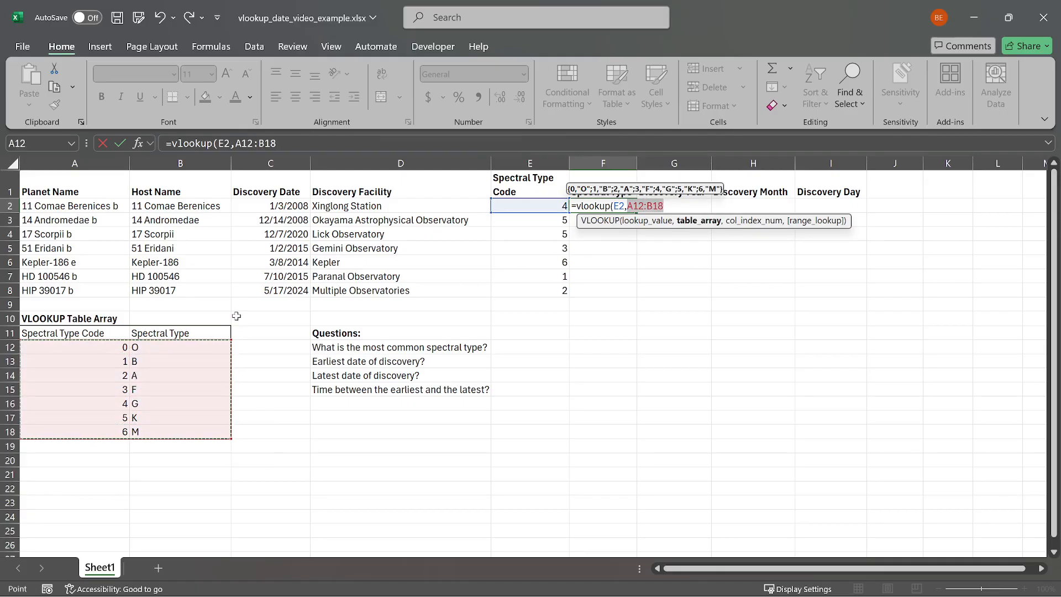
{"action": "type", "text": ",2"}
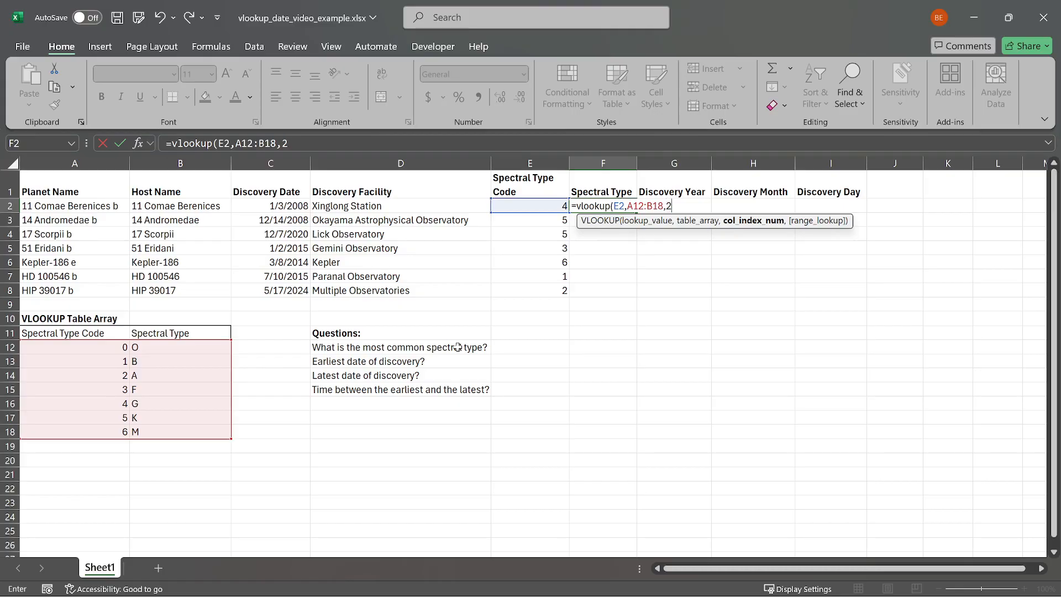
{"action": "type", "text": ","}
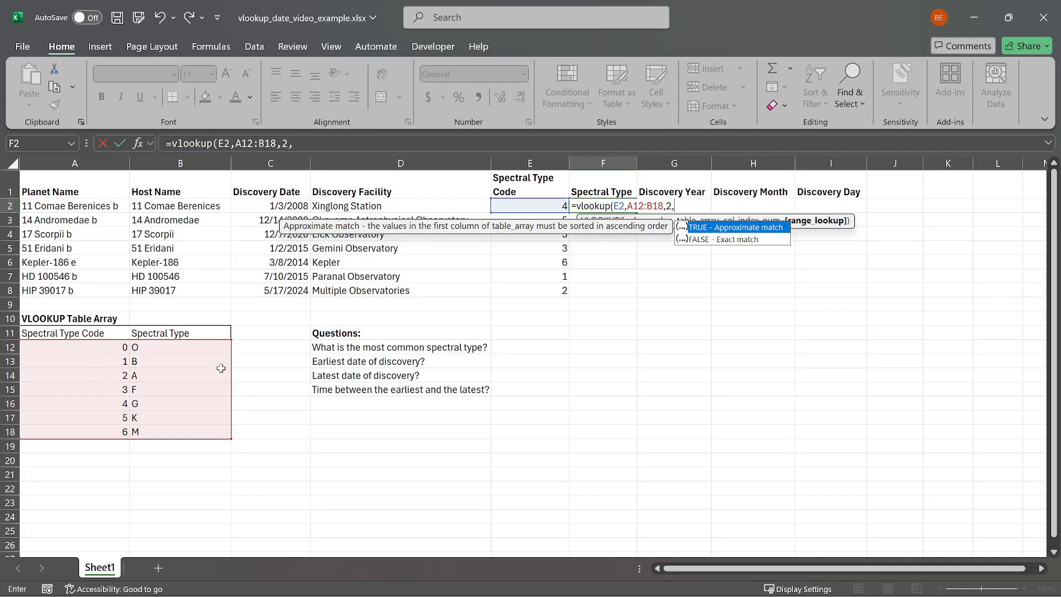
{"action": "type", "text": "False"}
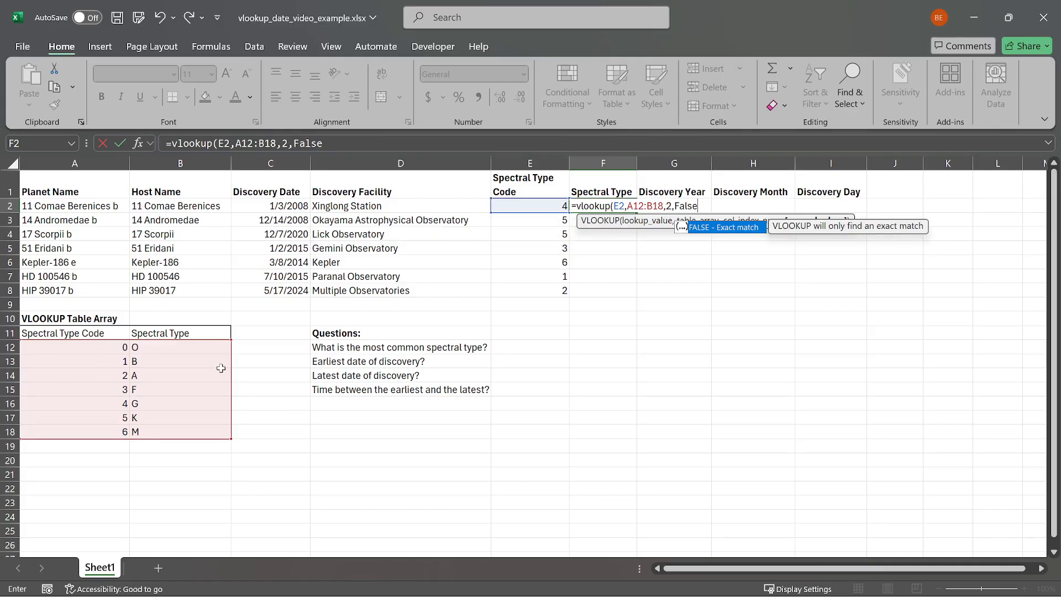
{"action": "type", "text": ")"}
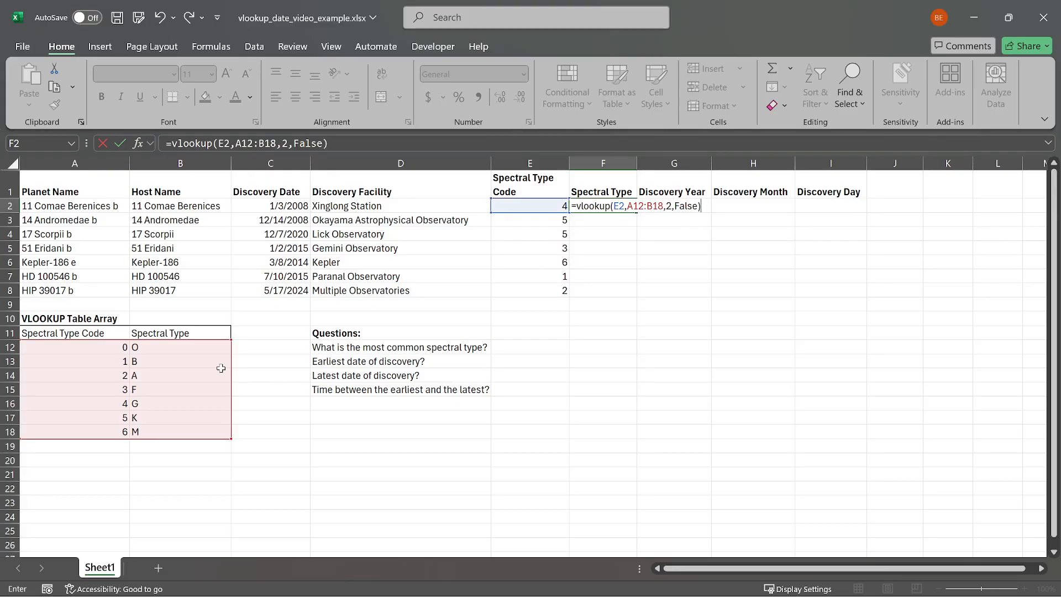
{"action": "key", "text": "Return"}
Step: Check F2's result against code 4 in the lookup table and fill the formula down to F8
{"action": "left_click", "coordinate": [627, 206]}
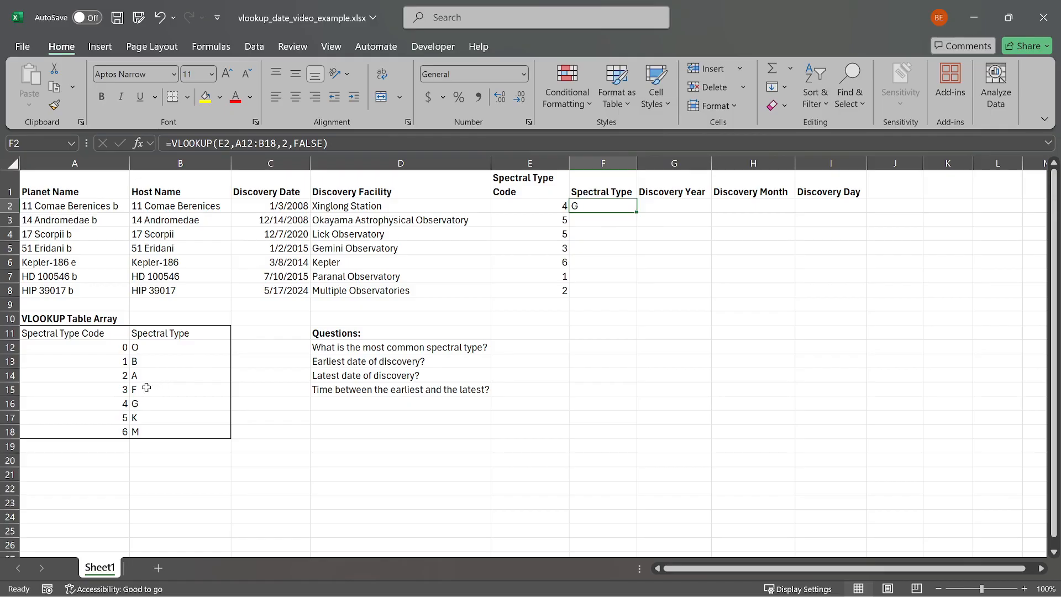
{"action": "left_click", "coordinate": [121, 404]}
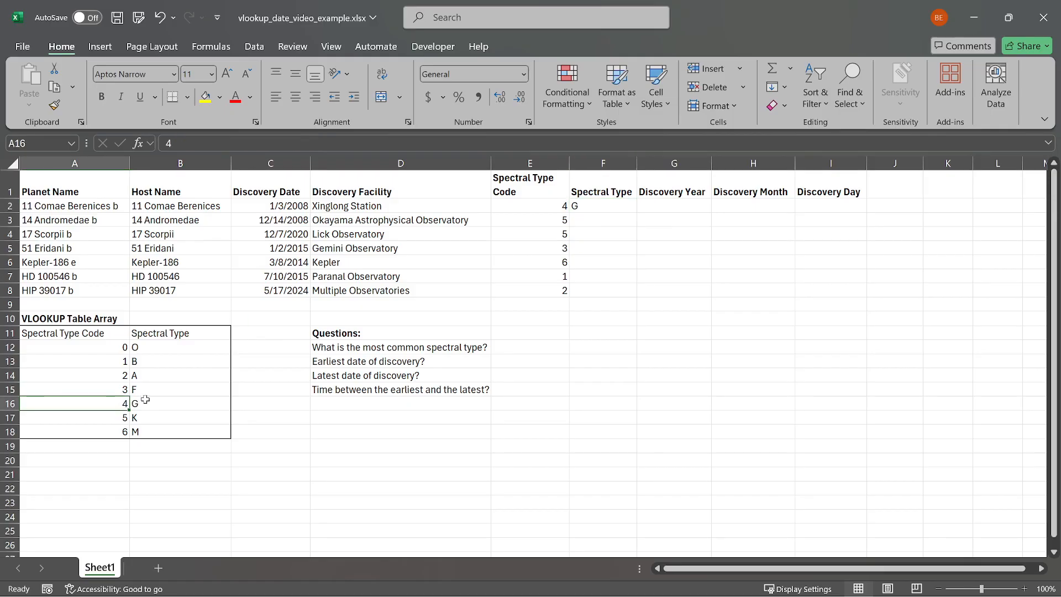
{"action": "left_click", "coordinate": [132, 403]}
{"action": "left_click", "coordinate": [594, 205]}
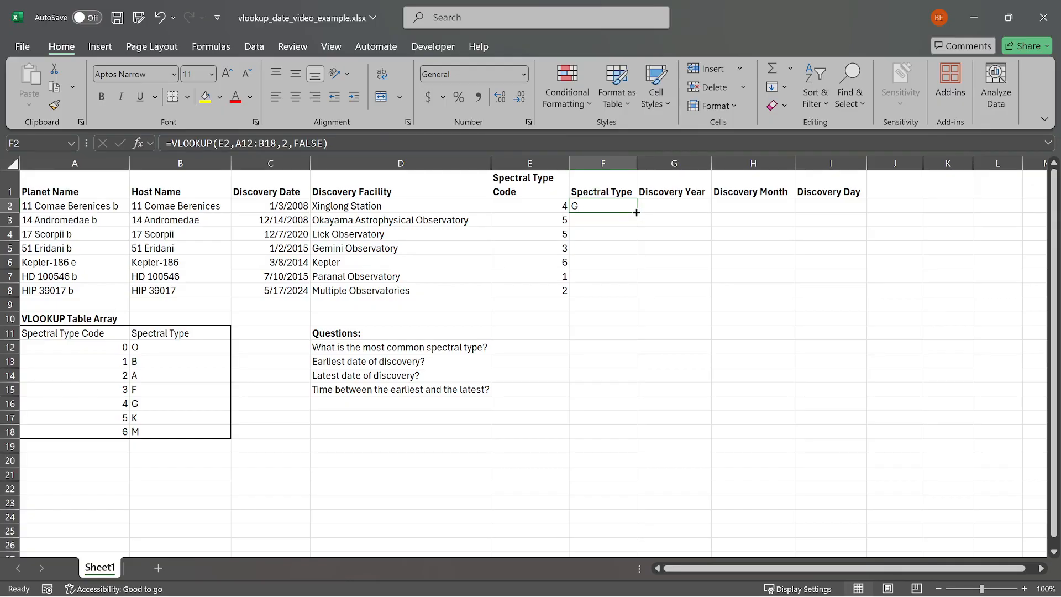
{"action": "double_click", "coordinate": [637, 212]}
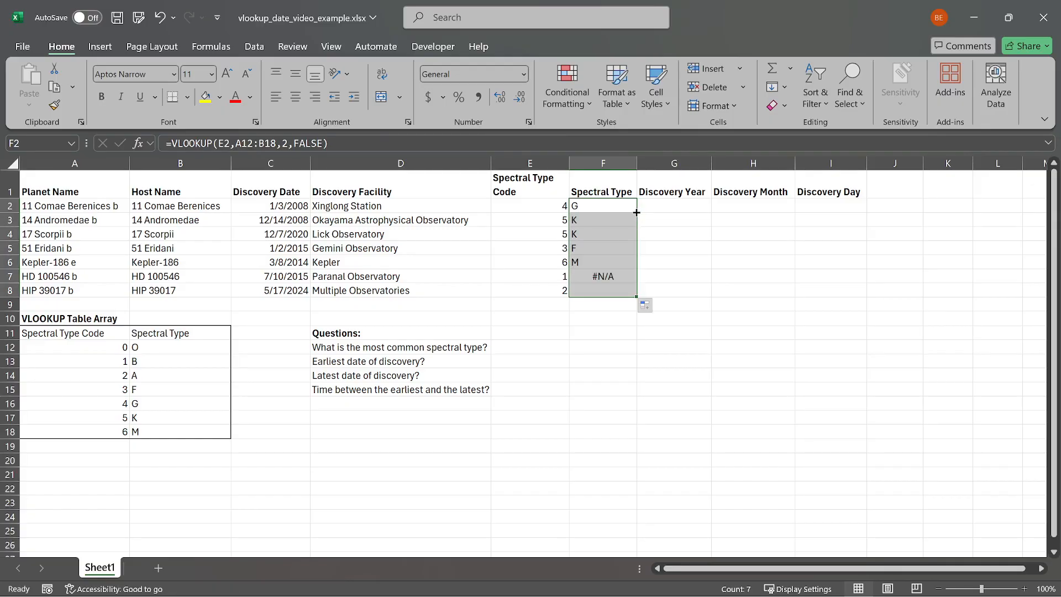
Step: Compare the VLOOKUP formulas in F7 and F2 and inspect the table range that F7 references
{"action": "left_click", "coordinate": [623, 276]}
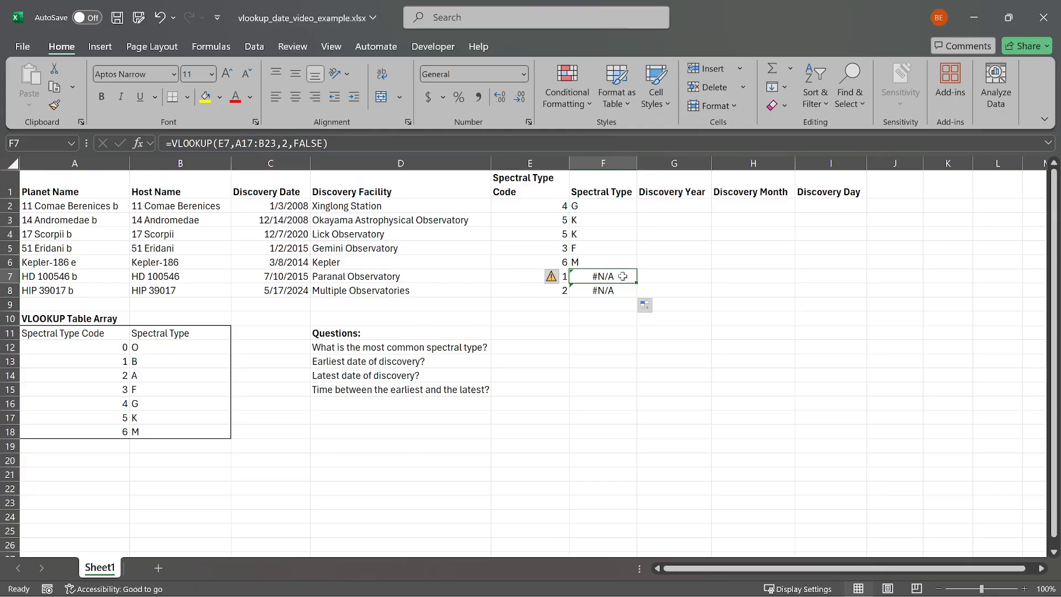
{"action": "left_click", "coordinate": [606, 204]}
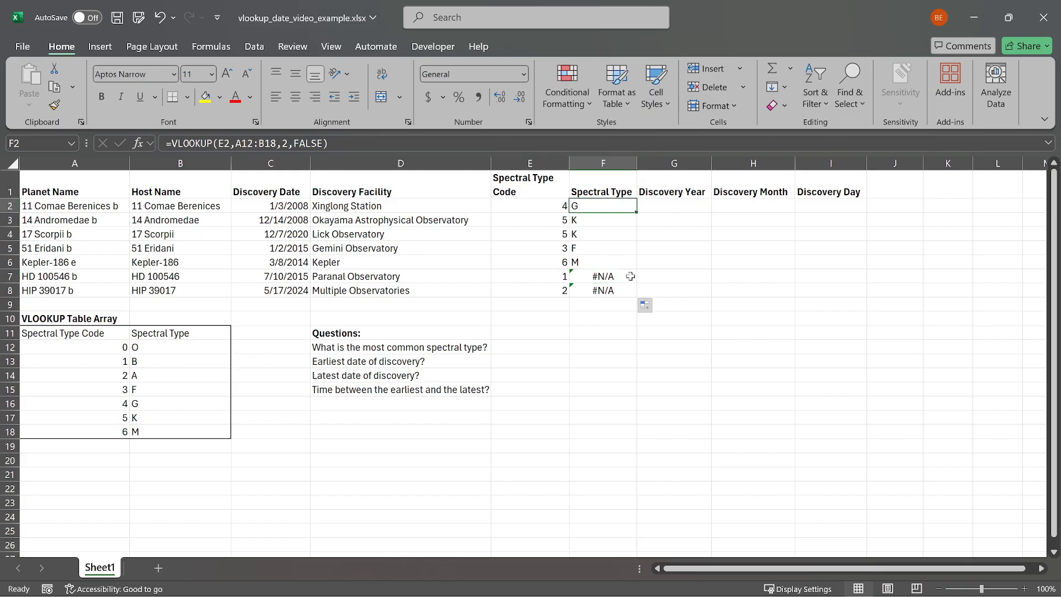
{"action": "left_click", "coordinate": [629, 276]}
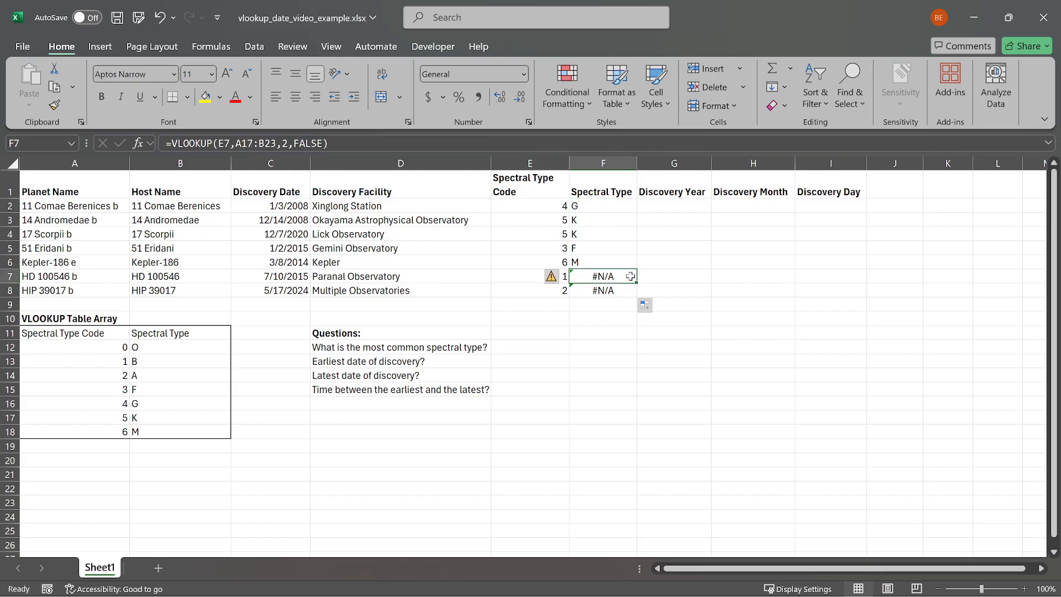
{"action": "left_click", "coordinate": [395, 143]}
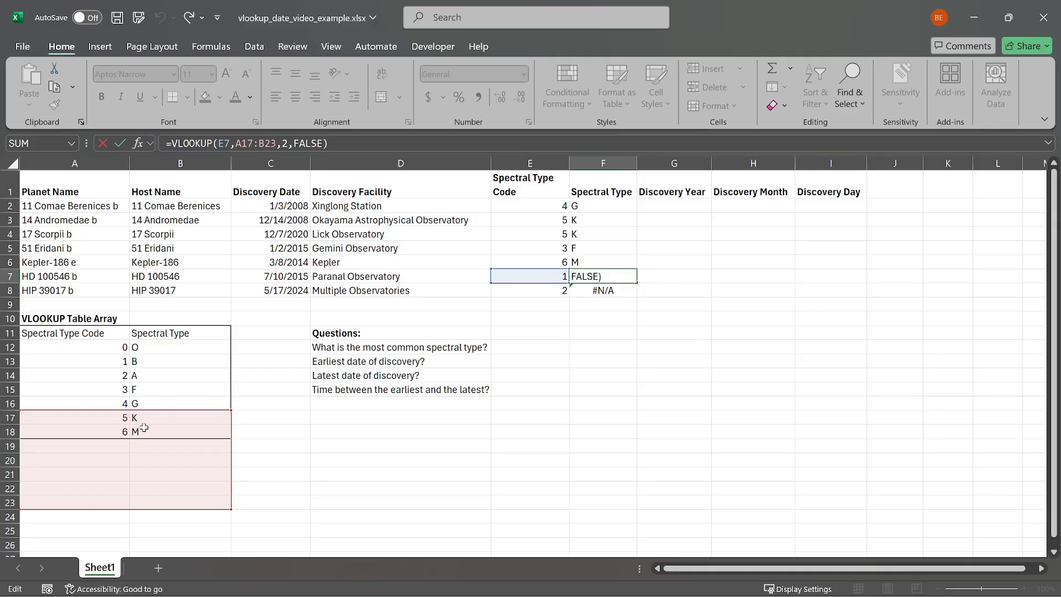
{"action": "key", "text": "Escape"}
Step: Make the table range in F2's VLOOKUP absolute as $A$12:$B$18 and refill the formula down to F8
{"action": "left_click", "coordinate": [606, 205]}
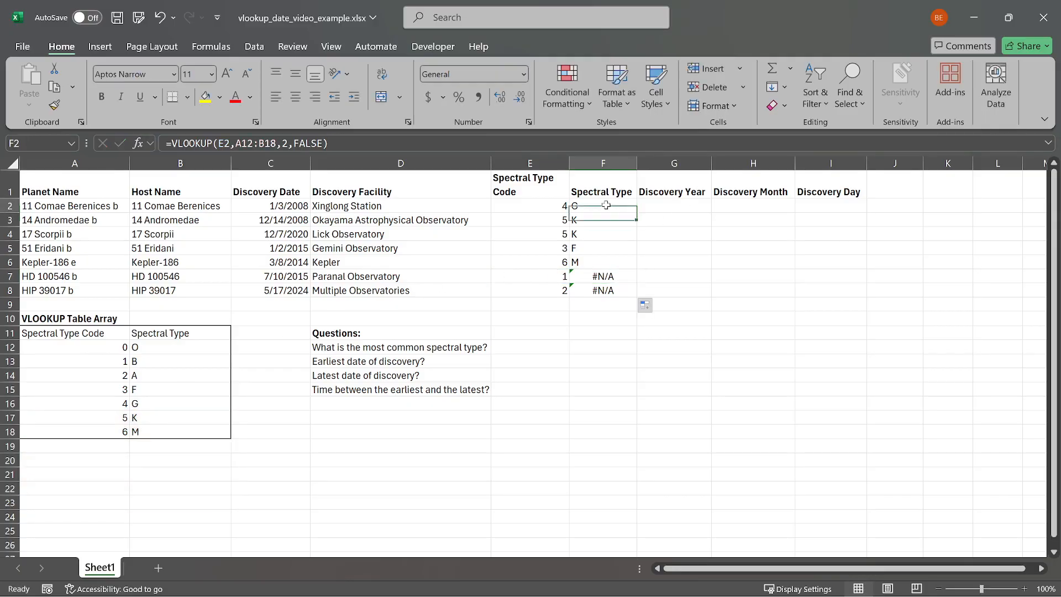
{"action": "left_click", "coordinate": [253, 142]}
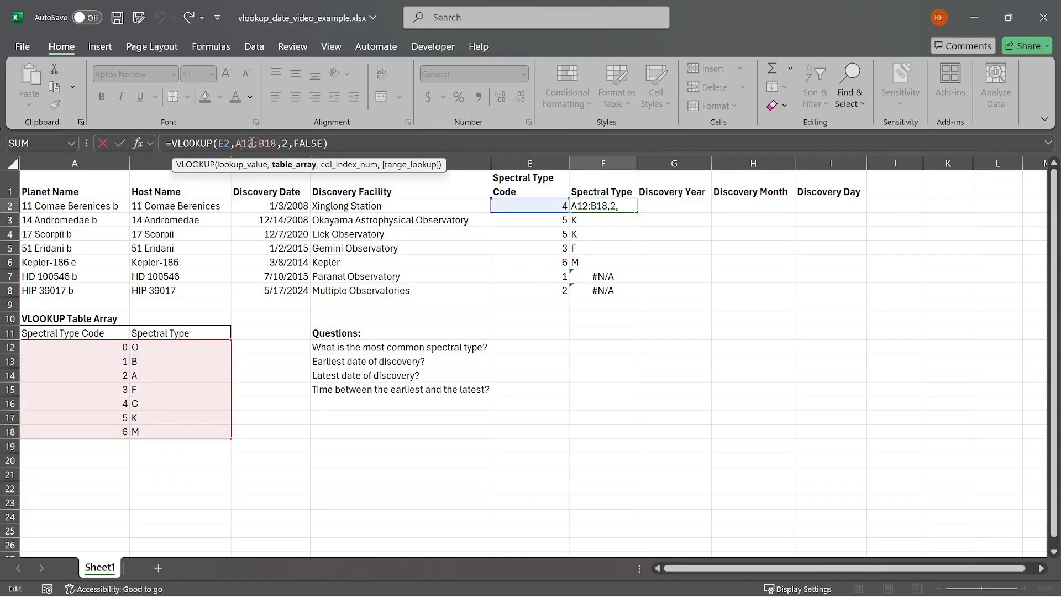
{"action": "key", "text": "F4"}
{"action": "left_click", "coordinate": [281, 142]}
{"action": "key", "text": "F4"}
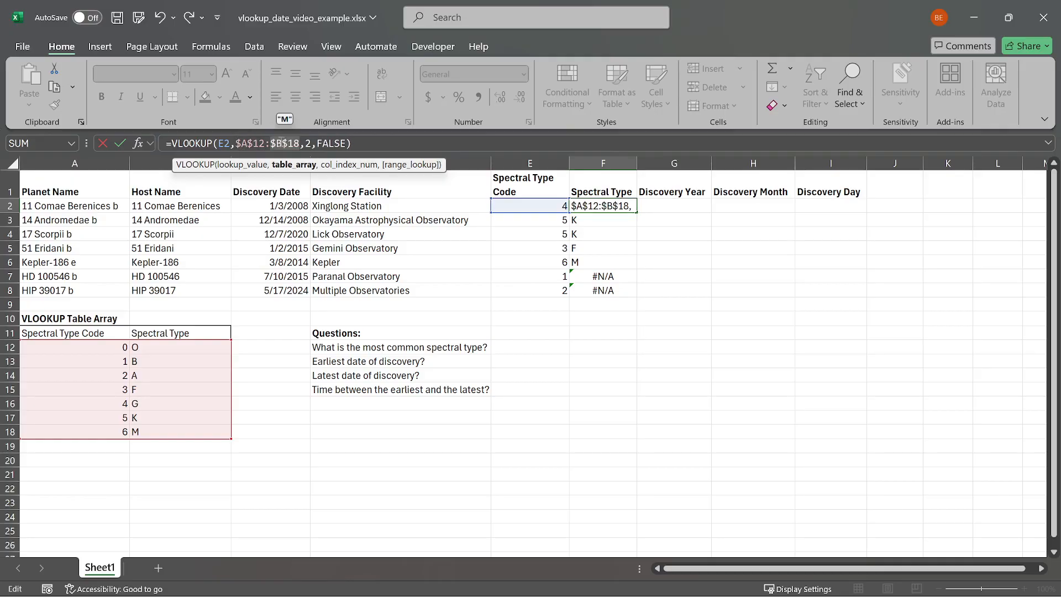
{"action": "key", "text": "Return"}
{"action": "left_click", "coordinate": [620, 209]}
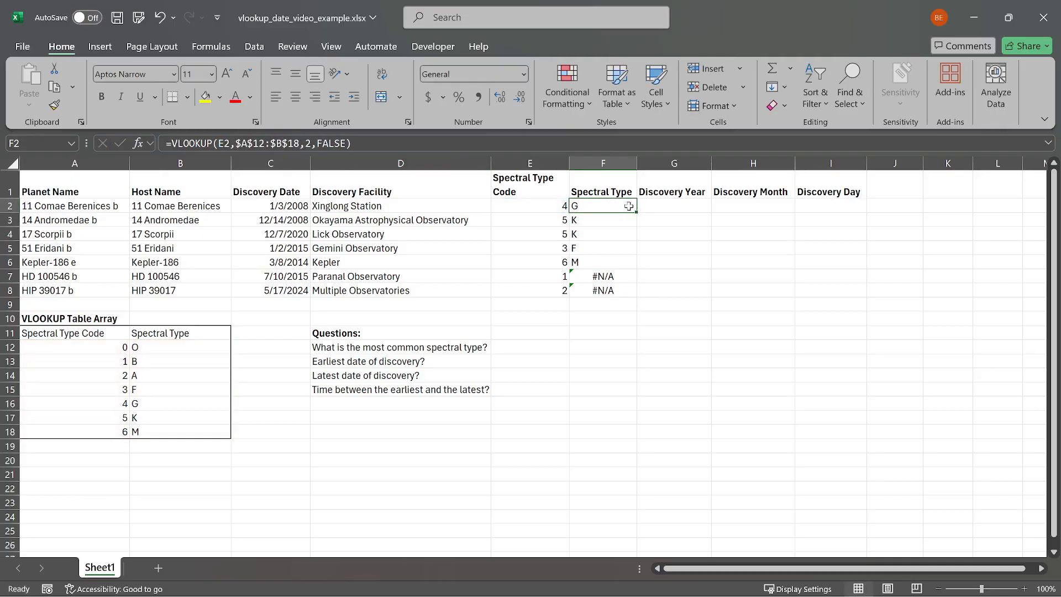
{"action": "double_click", "coordinate": [638, 211]}
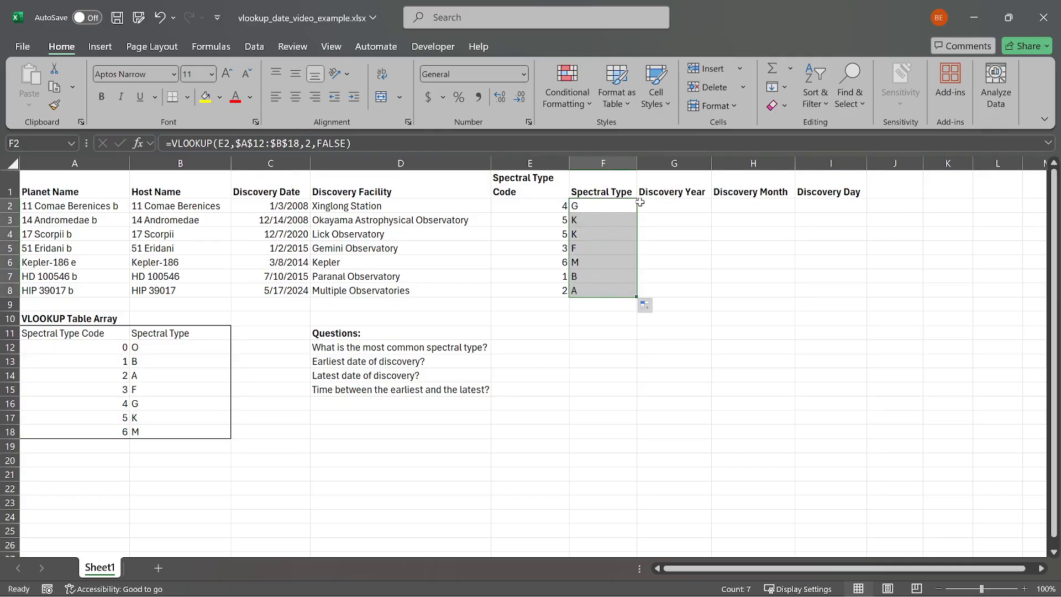
Step: Review the discovery dates and enter a YEAR formula in G2 that extracts the year from C2
{"action": "left_click", "coordinate": [662, 205]}
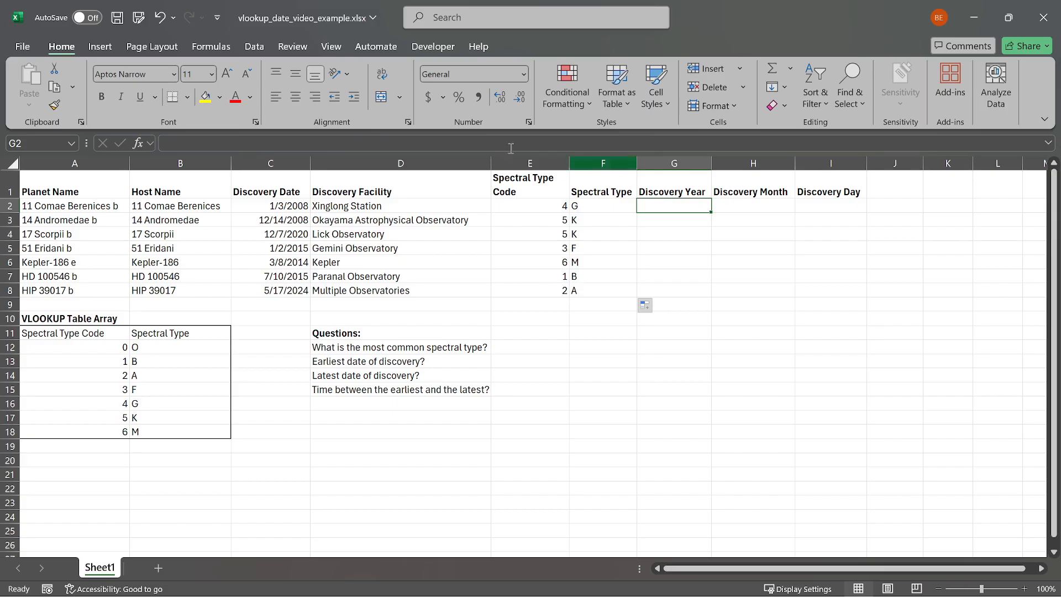
{"action": "left_click_drag", "start_coordinate": [282, 206], "coordinate": [282, 291]}
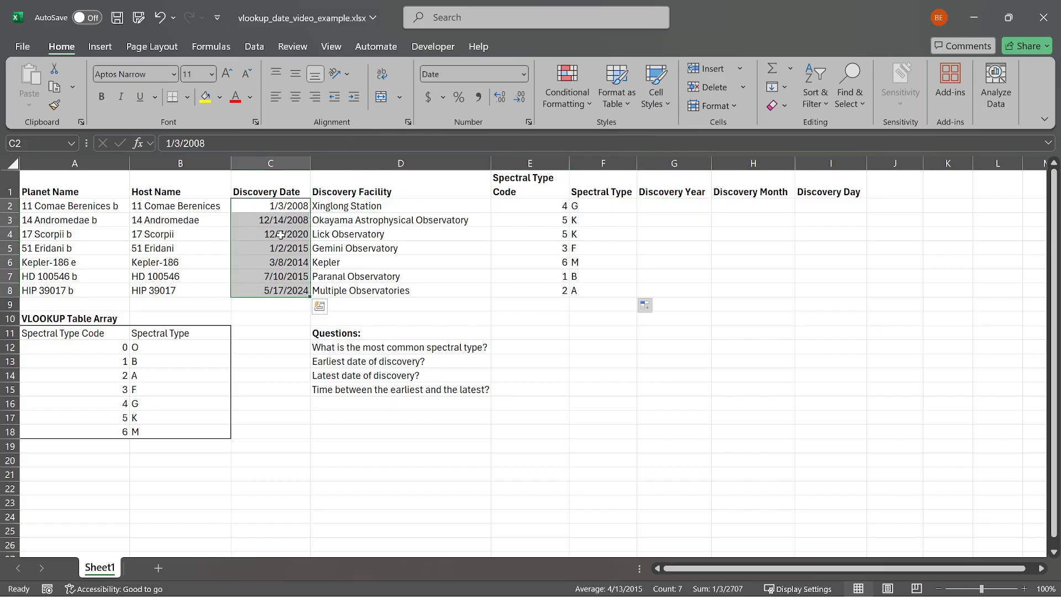
{"action": "left_click", "coordinate": [281, 204]}
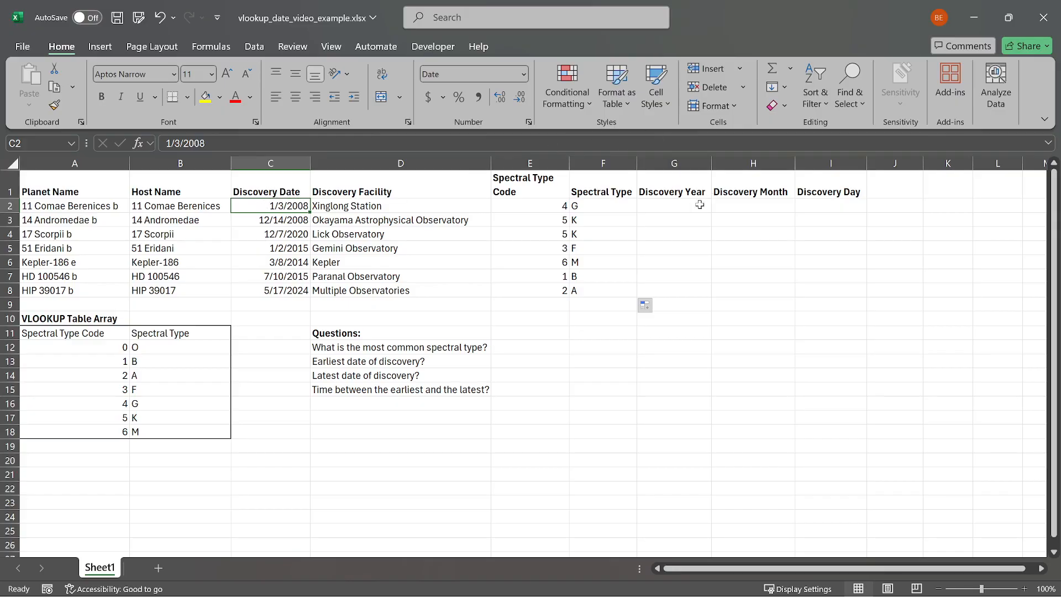
{"action": "left_click", "coordinate": [674, 207]}
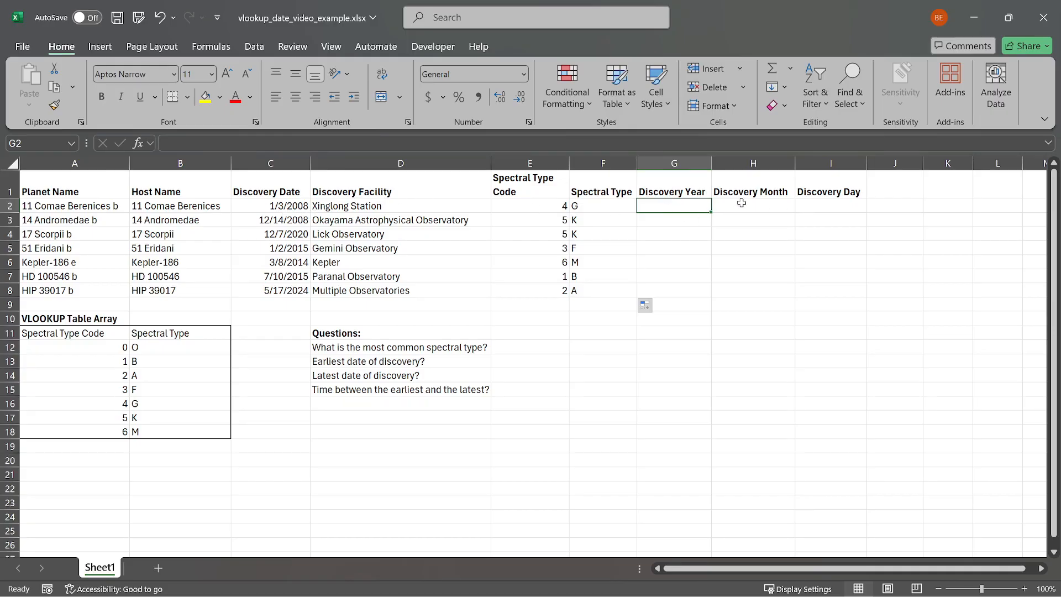
{"action": "type", "text": "="}
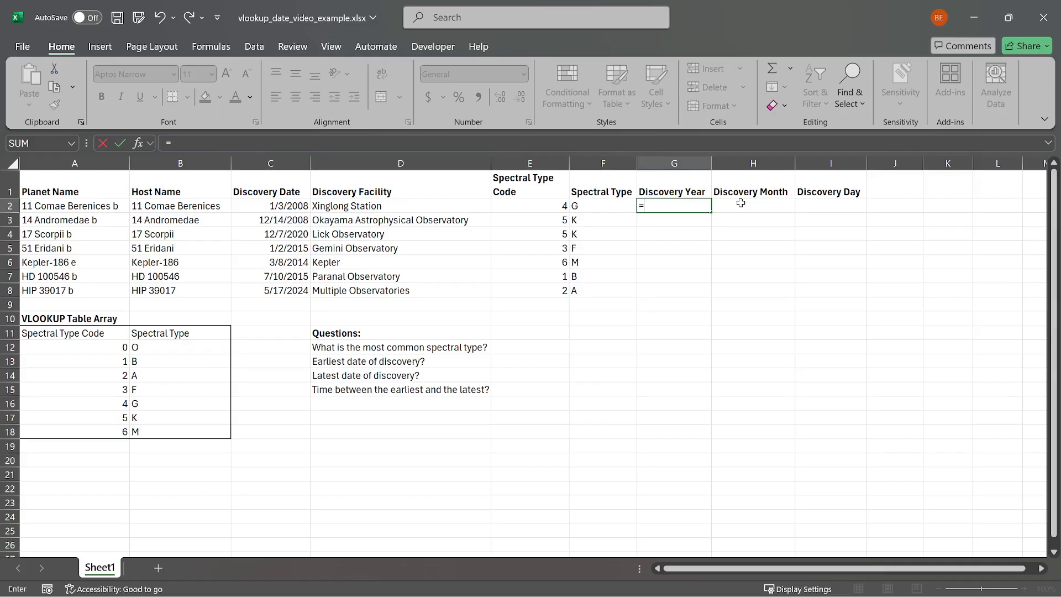
{"action": "type", "text": "year"}
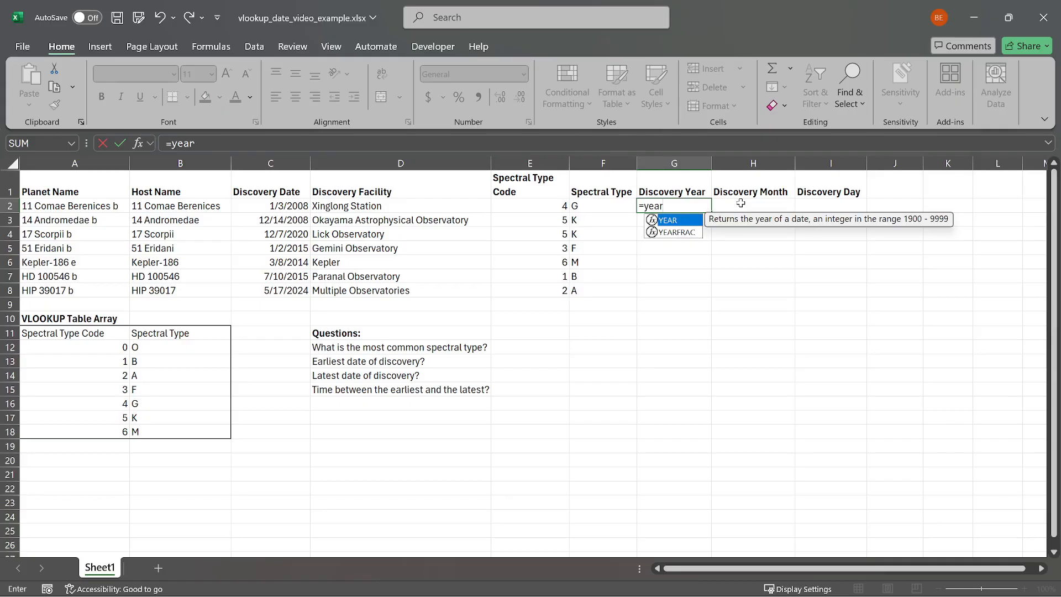
{"action": "type", "text": "("}
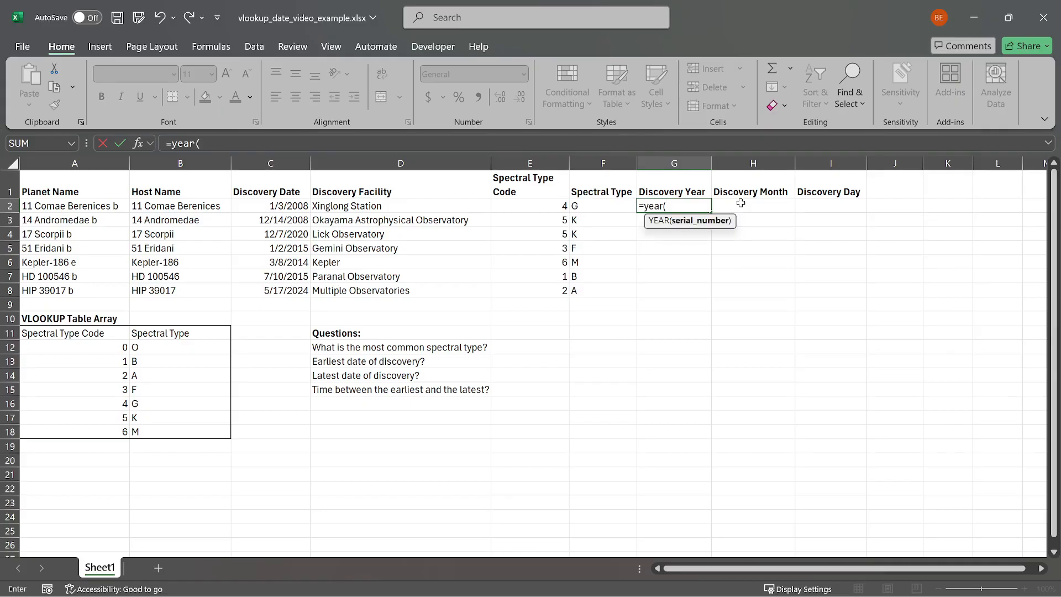
{"action": "left_click", "coordinate": [255, 206]}
{"action": "key", "text": "Return"}
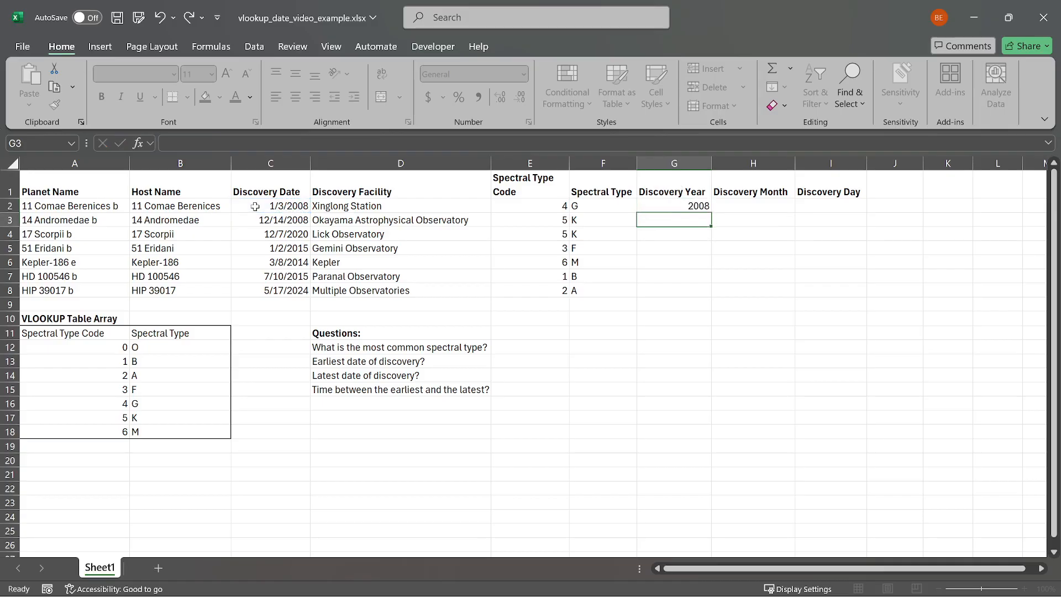
Step: Enter a MONTH formula in H2 that extracts the discovery month from C2
{"action": "left_click", "coordinate": [741, 204]}
{"action": "type", "text": "=mo"}
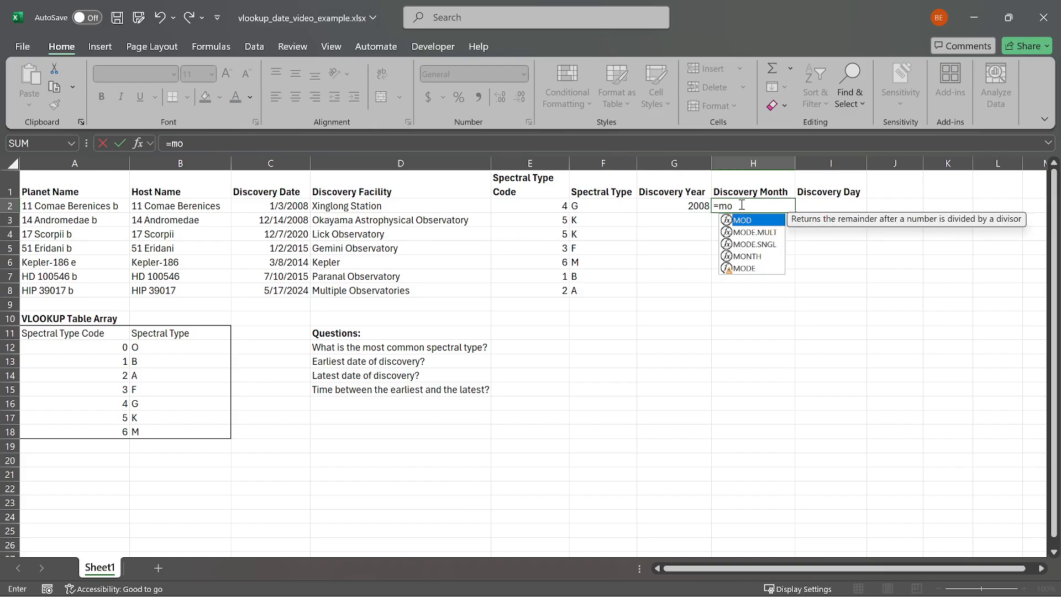
{"action": "type", "text": "nth("}
{"action": "left_click", "coordinate": [260, 205]}
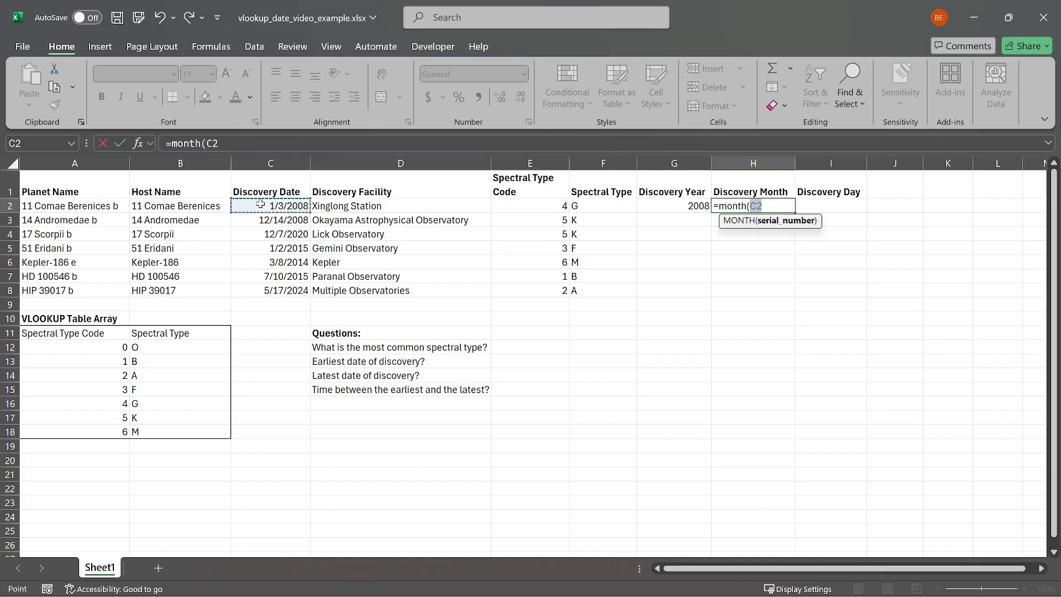
{"action": "type", "text": ")"}
{"action": "key", "text": "Return"}
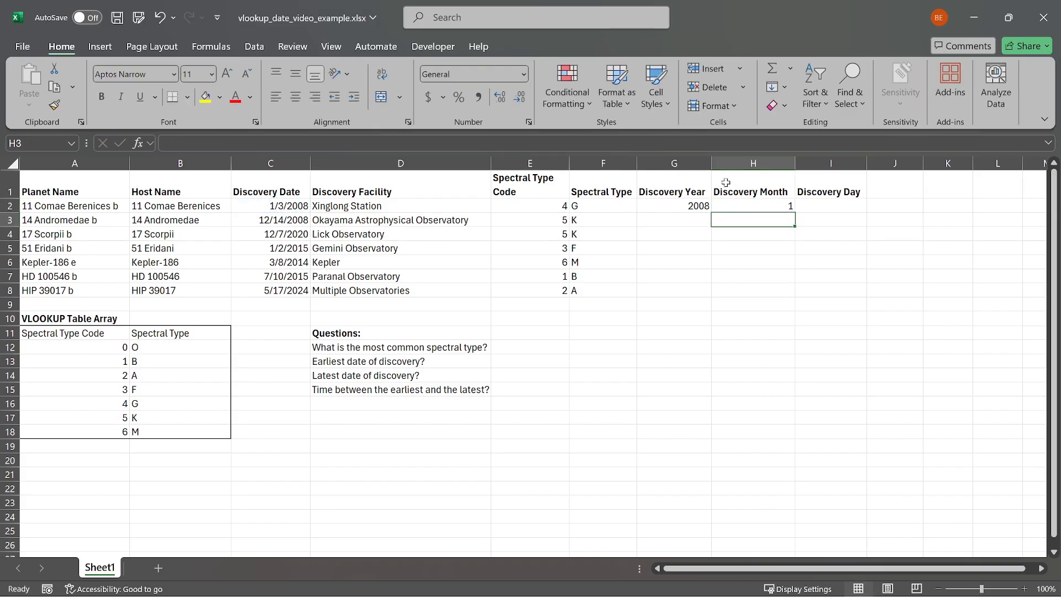
Step: Enter a DAY formula in I2 that extracts the discovery day from C2
{"action": "left_click", "coordinate": [833, 208]}
{"action": "type", "text": "=day("}
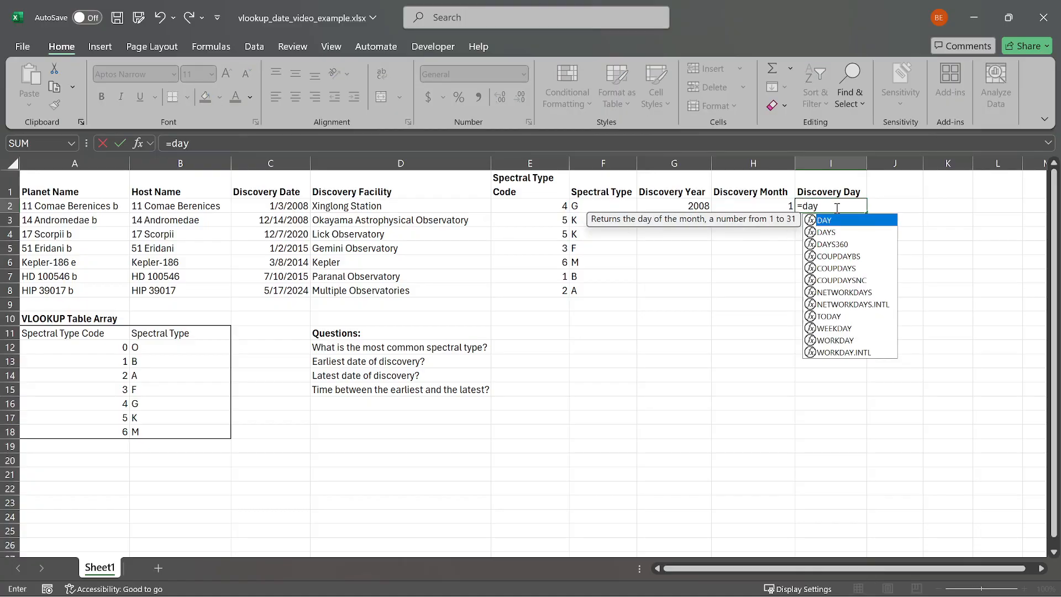
{"action": "left_click", "coordinate": [258, 207]}
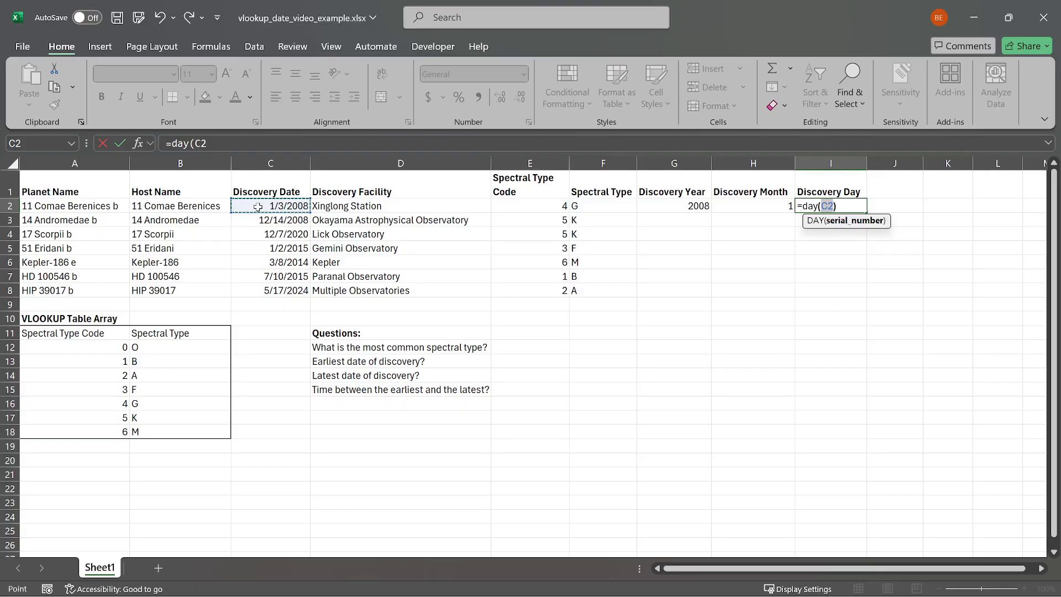
{"action": "key", "text": "Return"}
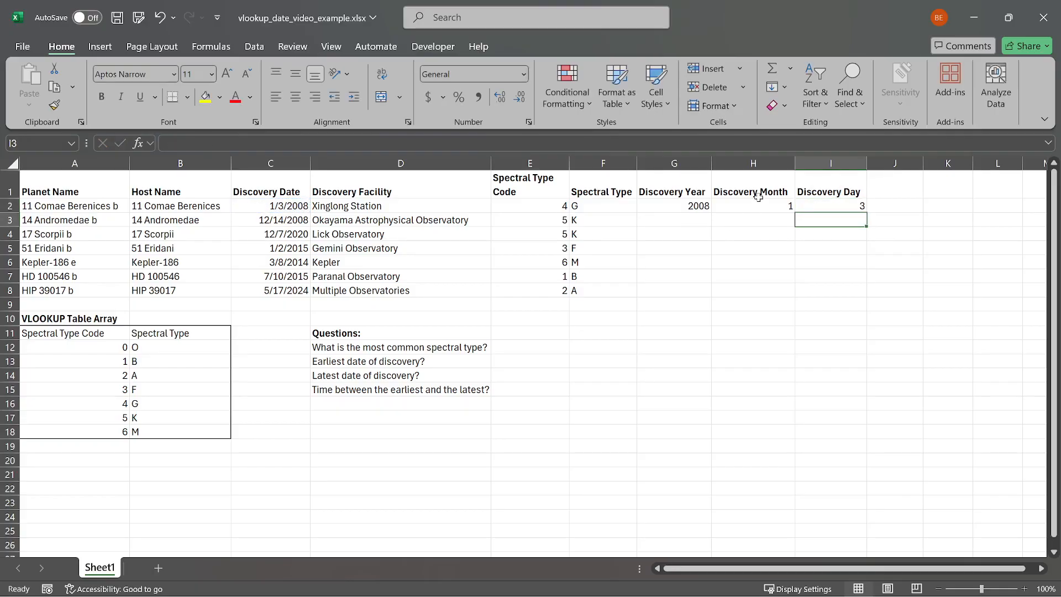
Step: Check the date formulas in row 2 and fill the year, month and day formulas from G2:I2 down to row 8
{"action": "left_click", "coordinate": [754, 202]}
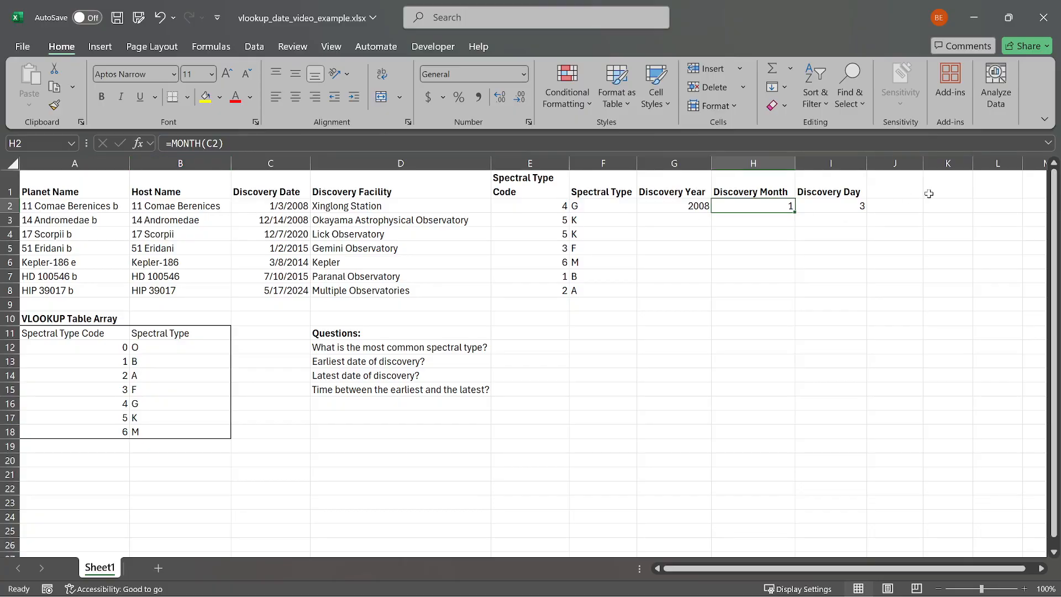
{"action": "left_click", "coordinate": [285, 210]}
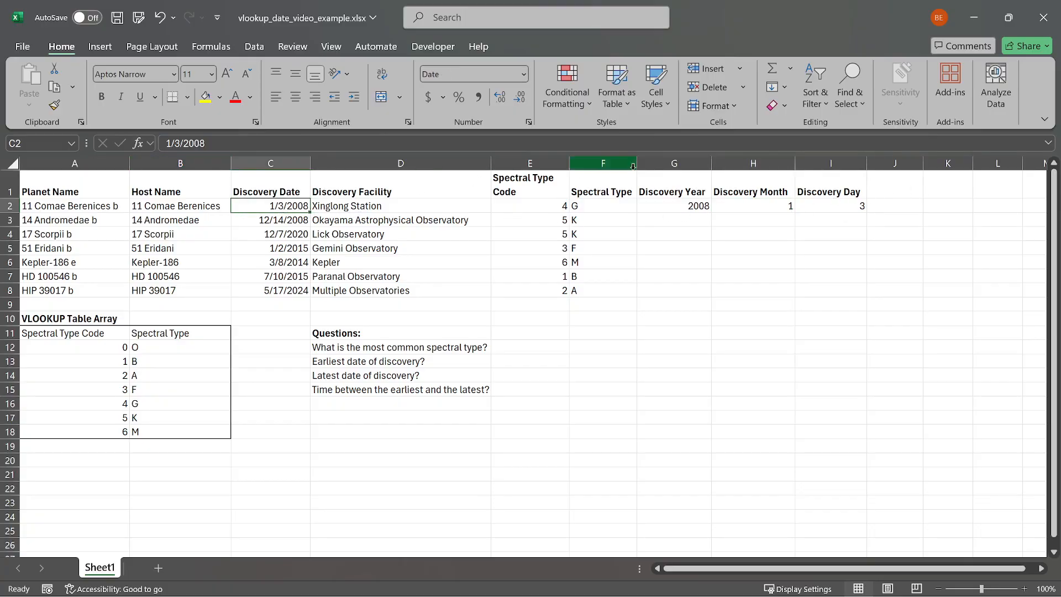
{"action": "double_click", "coordinate": [679, 205]}
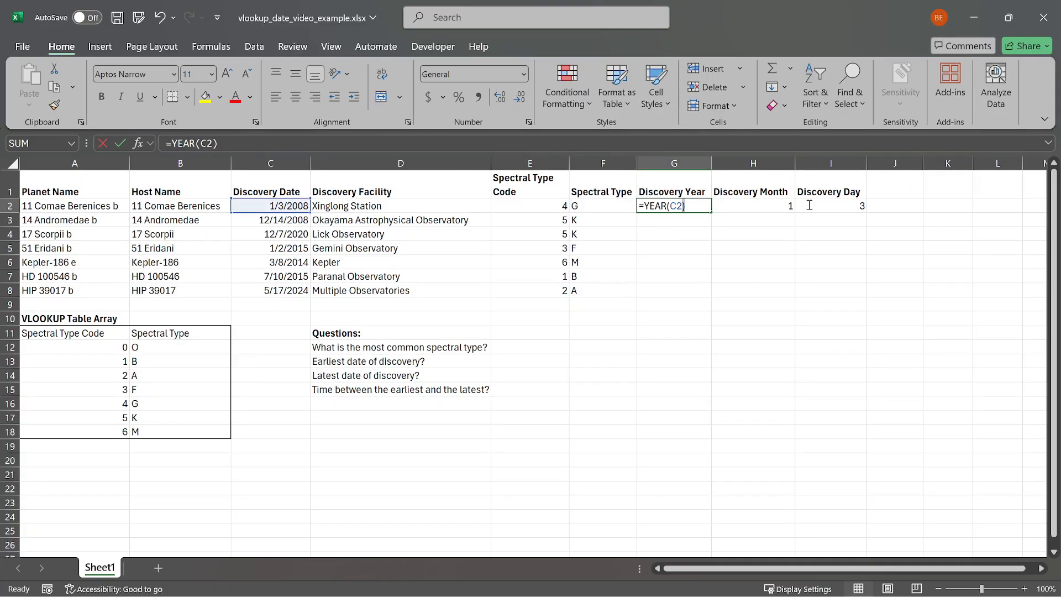
{"action": "key", "text": "Return"}
{"action": "left_click_drag", "start_coordinate": [699, 206], "coordinate": [858, 216]}
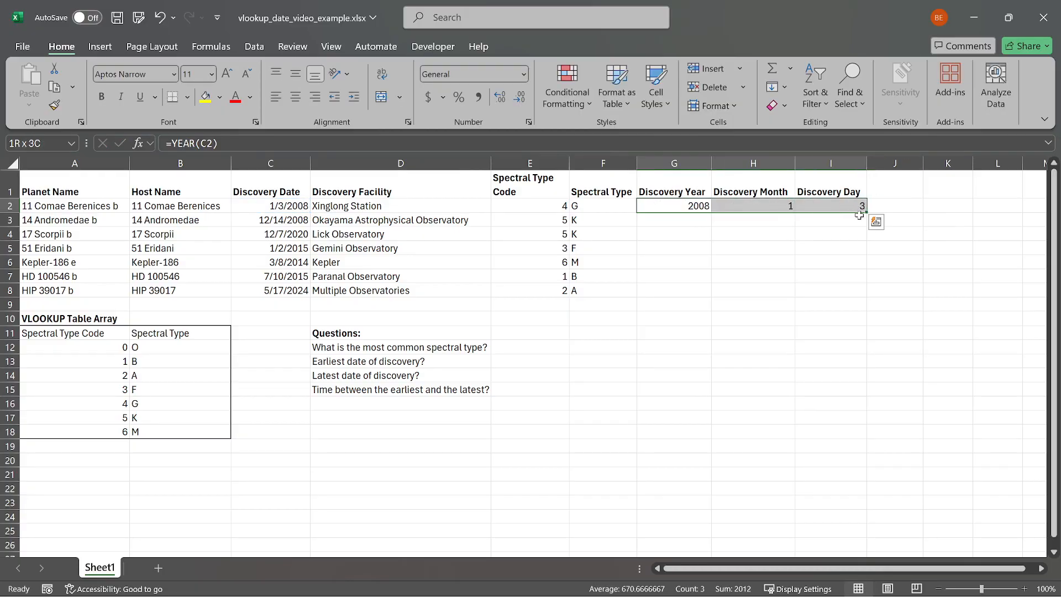
{"action": "double_click", "coordinate": [867, 213]}
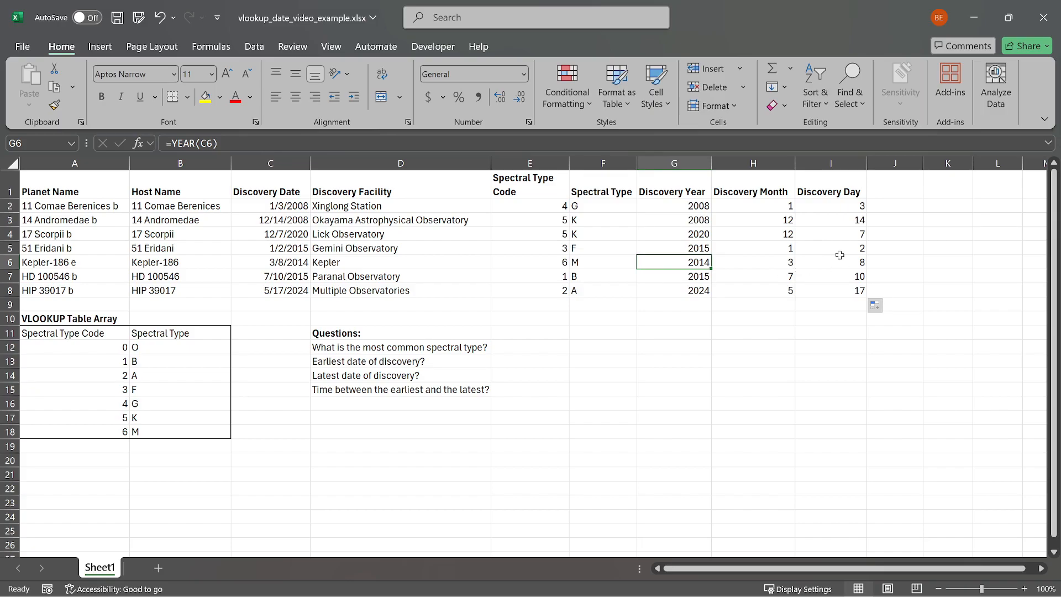
{"action": "left_click_drag", "start_coordinate": [666, 163], "coordinate": [822, 155]}
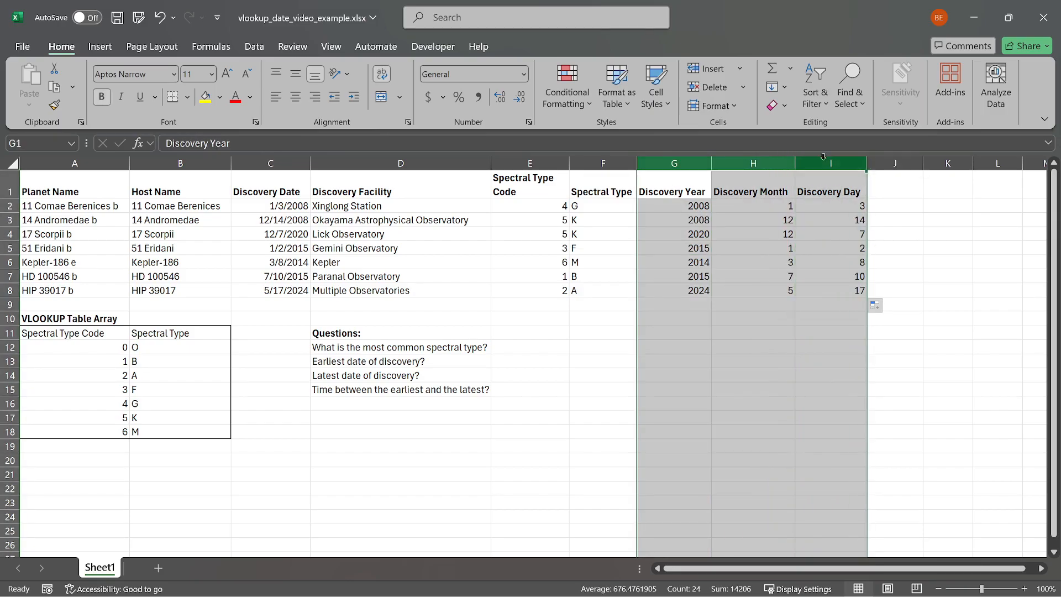
{"action": "left_click", "coordinate": [829, 185]}
{"action": "left_click", "coordinate": [880, 179]}
{"action": "left_click_drag", "start_coordinate": [230, 193], "coordinate": [276, 292]}
Step: Enter =DATE(G2,H2,I2) in J2 to rebuild the discovery date and fill the formula down to J8
{"action": "left_click", "coordinate": [905, 209]}
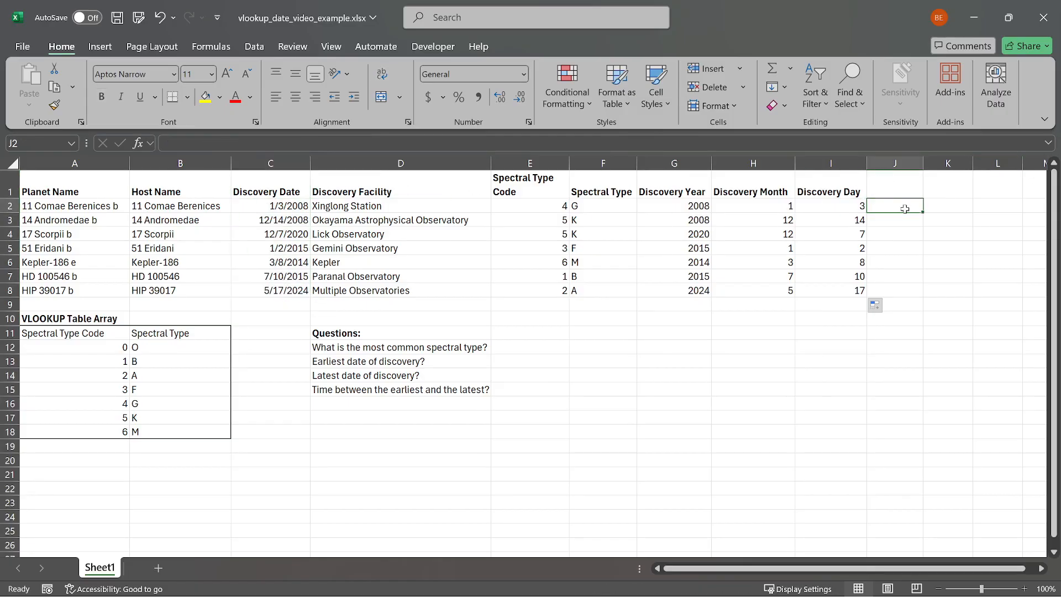
{"action": "type", "text": "="}
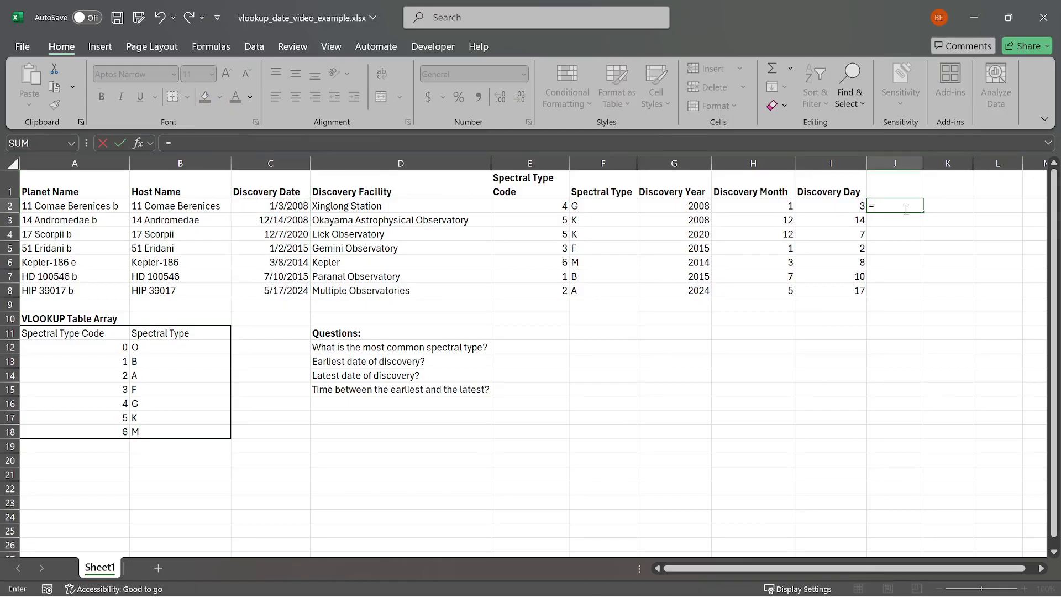
{"action": "type", "text": "date("}
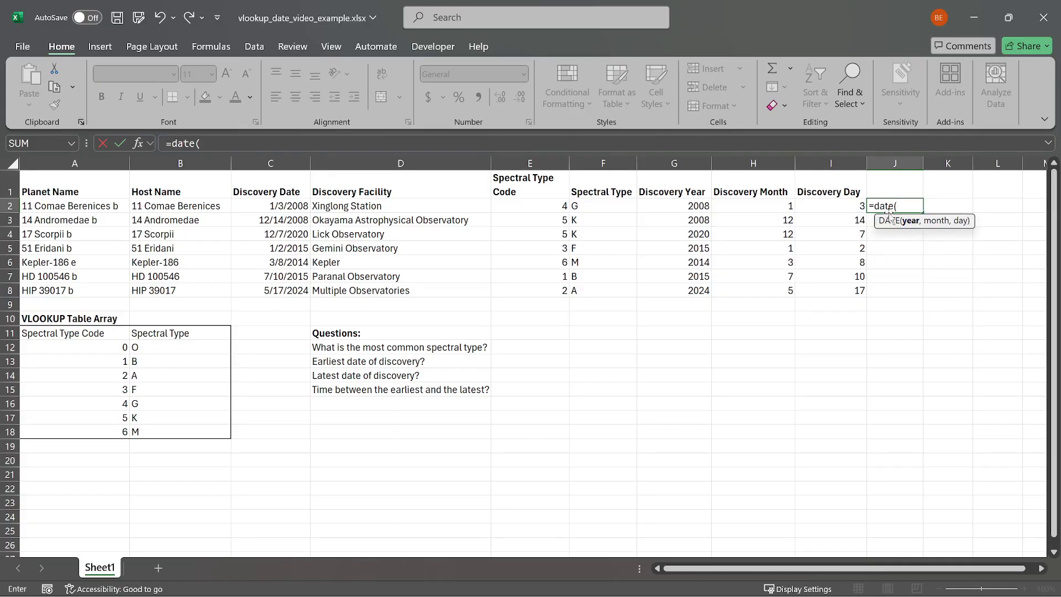
{"action": "left_click", "coordinate": [698, 208]}
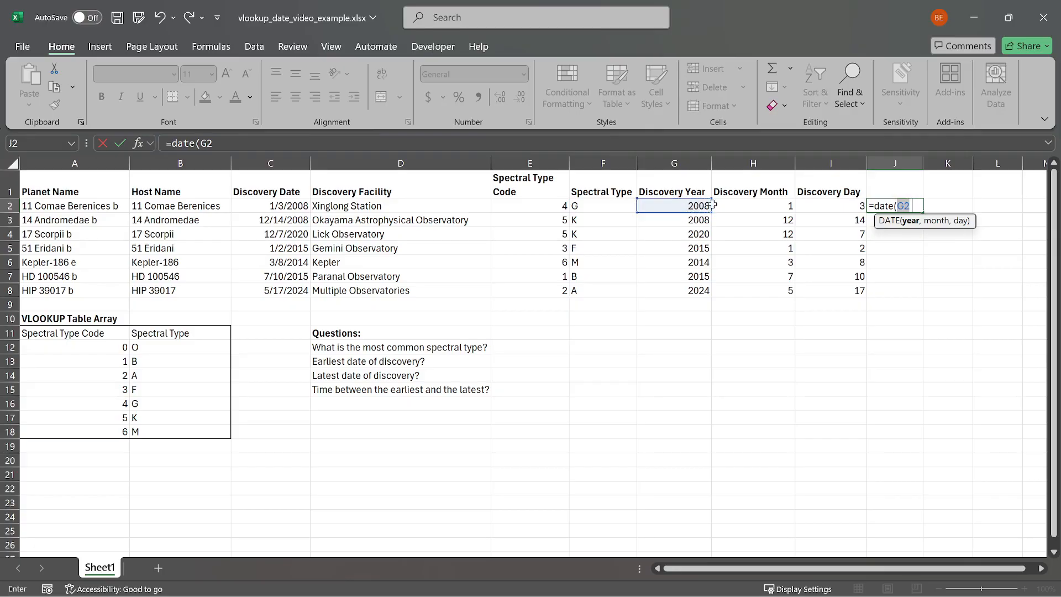
{"action": "type", "text": ","}
{"action": "left_click", "coordinate": [760, 203]}
{"action": "type", "text": ","}
{"action": "left_click", "coordinate": [829, 203]}
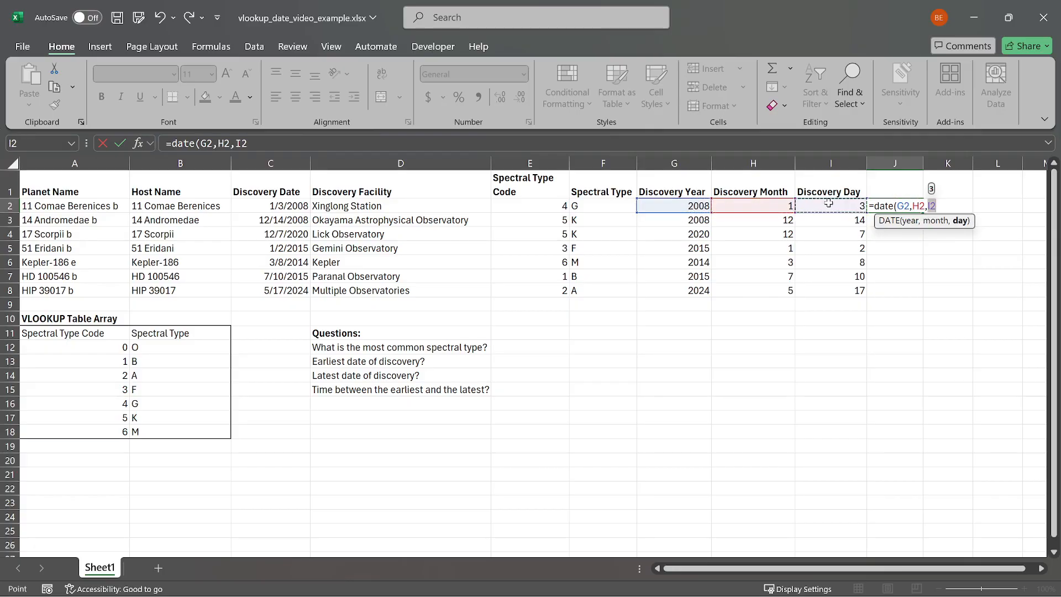
{"action": "key", "text": "ctrl+Return"}
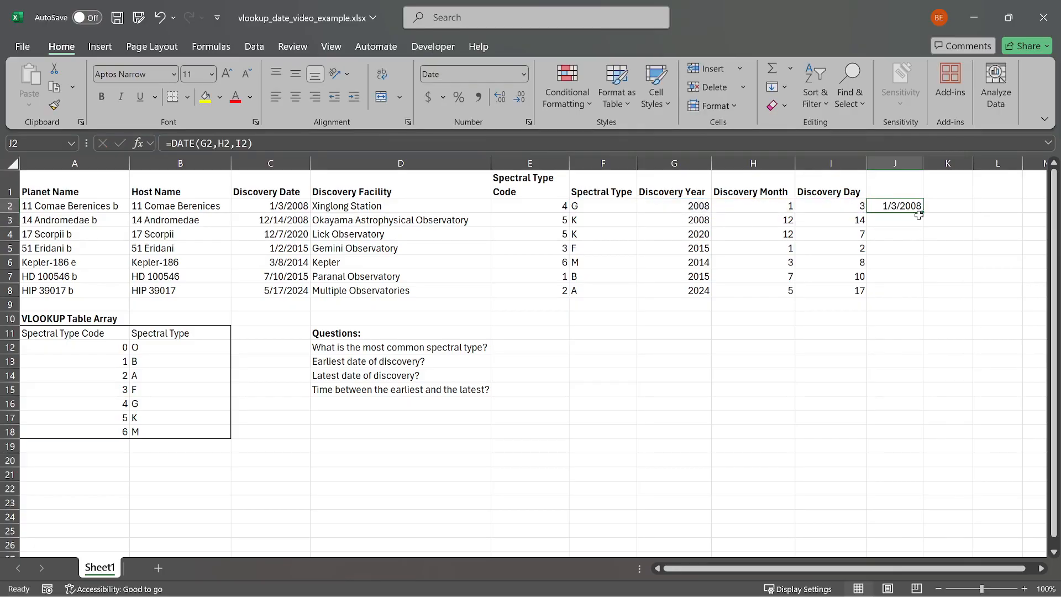
{"action": "double_click", "coordinate": [924, 214]}
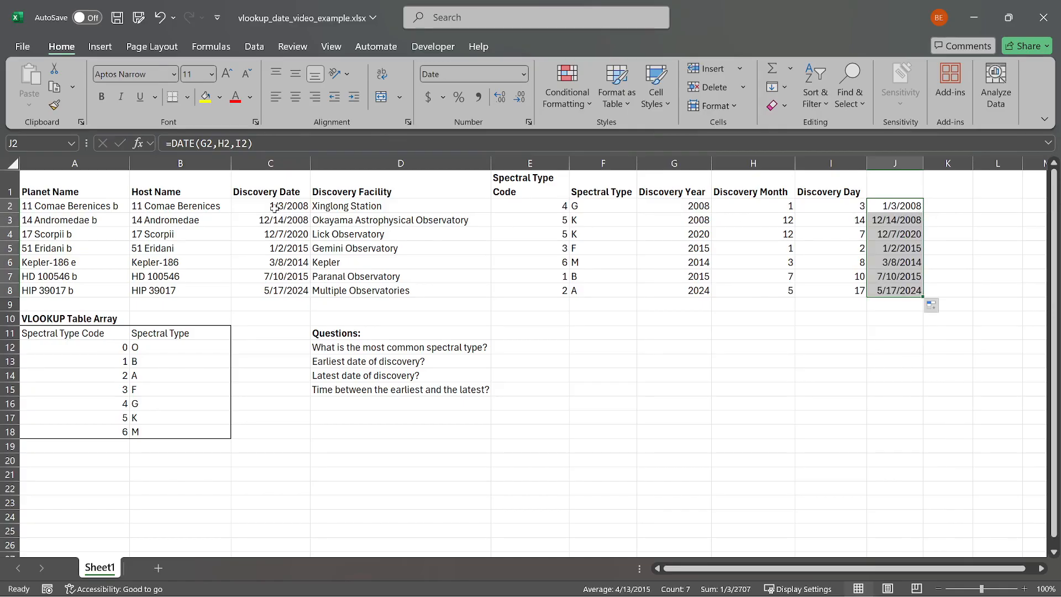
Step: Enter a MODE formula over E2:E8 in E12 and check its result against the spectral type codes
{"action": "left_click", "coordinate": [534, 347]}
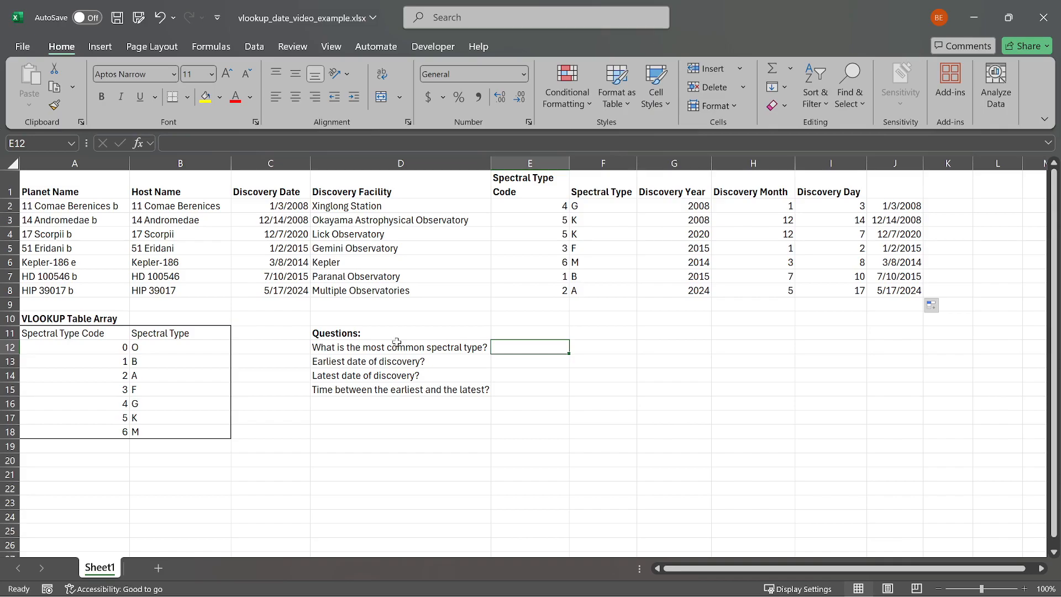
{"action": "type", "text": "=mode"}
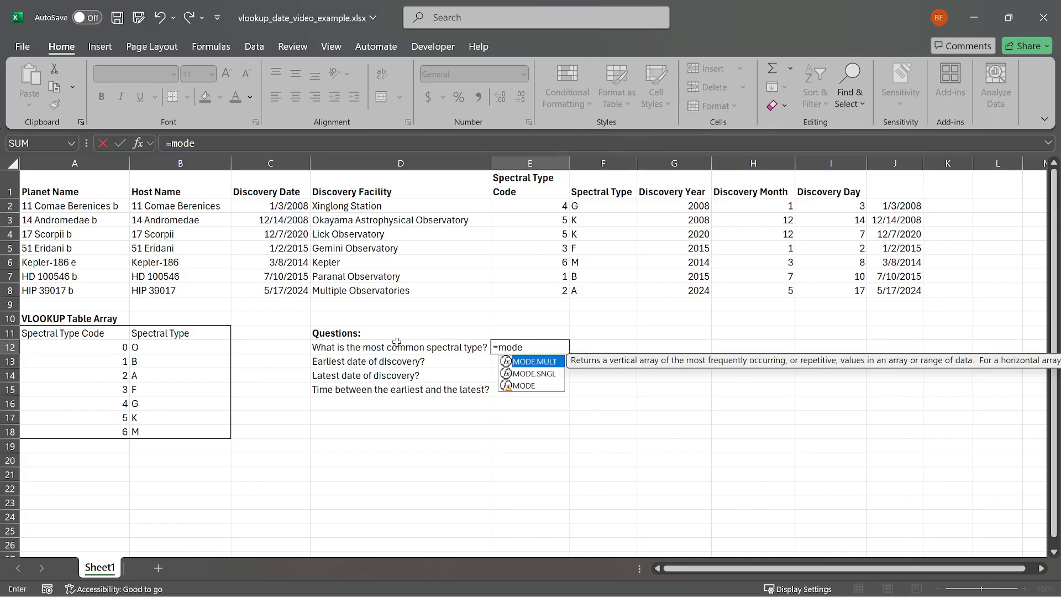
{"action": "left_click", "coordinate": [533, 386]}
{"action": "type", "text": "("}
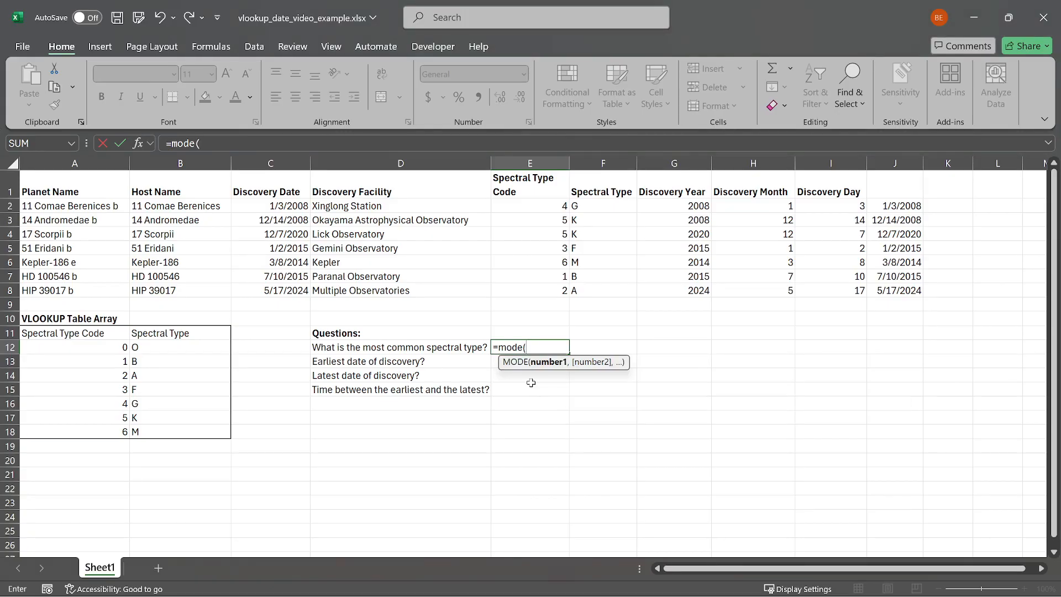
{"action": "left_click_drag", "start_coordinate": [540, 203], "coordinate": [532, 285]}
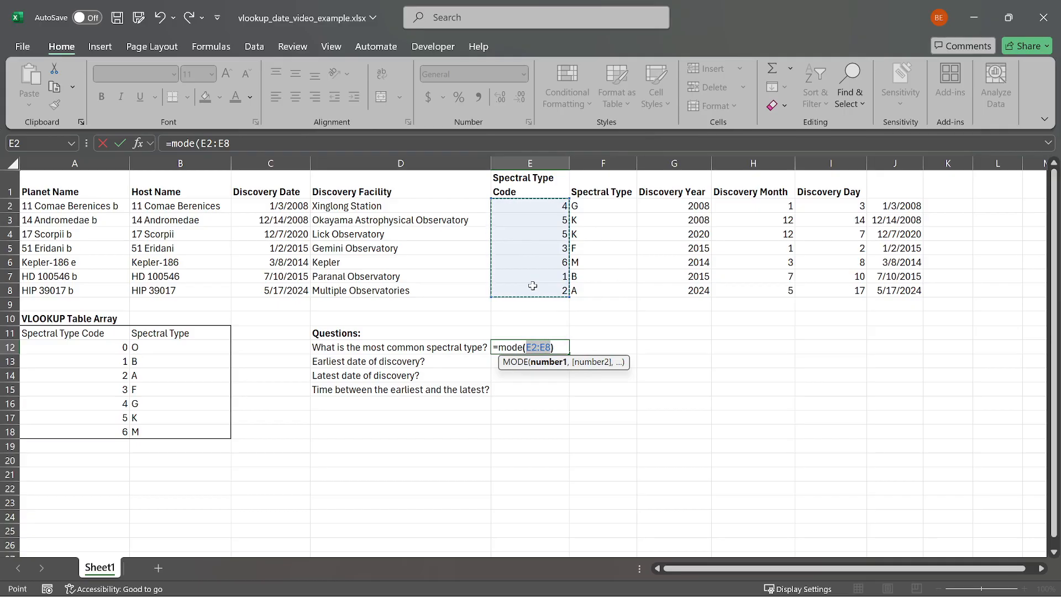
{"action": "key", "text": "Return"}
{"action": "left_click", "coordinate": [546, 350]}
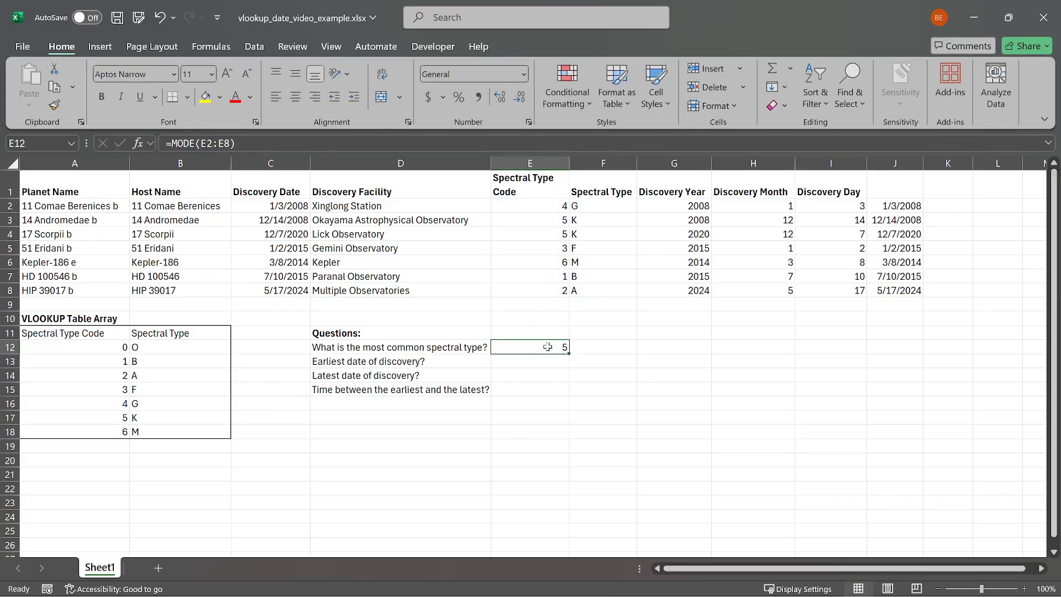
{"action": "left_click_drag", "start_coordinate": [543, 216], "coordinate": [546, 237]}
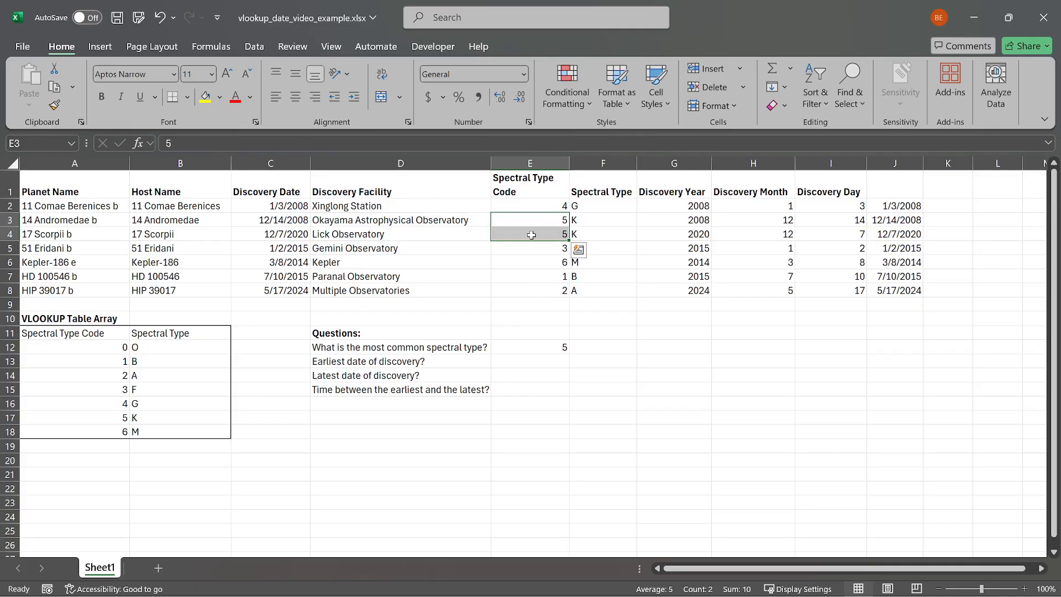
{"action": "left_click", "coordinate": [552, 349]}
Step: Try a MODE formula over the spectral type letters F2:F8 in F12, and clear the cell
{"action": "left_click", "coordinate": [580, 346]}
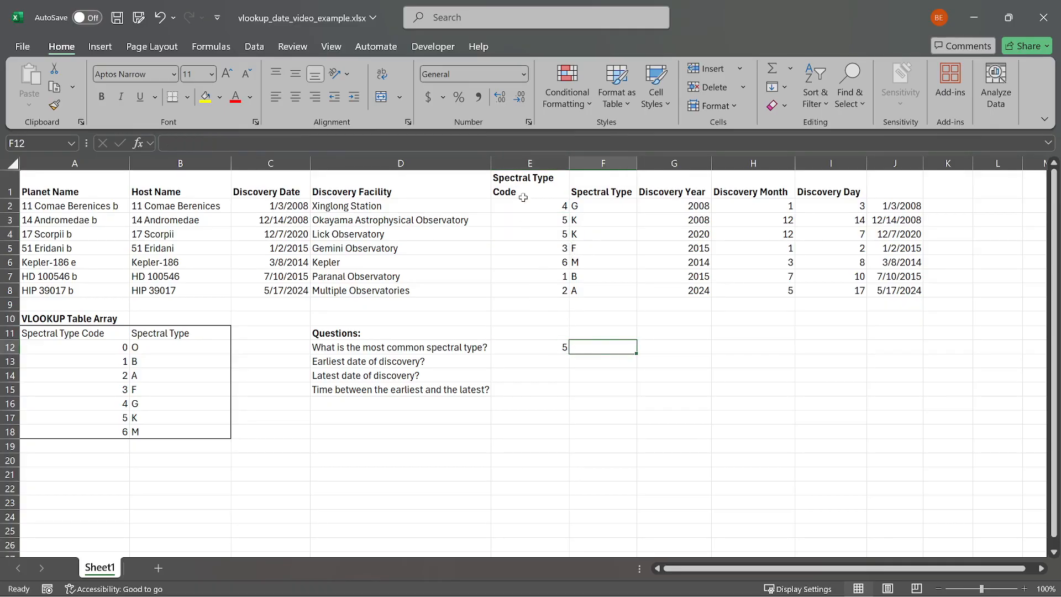
{"action": "type", "text": "=mode("}
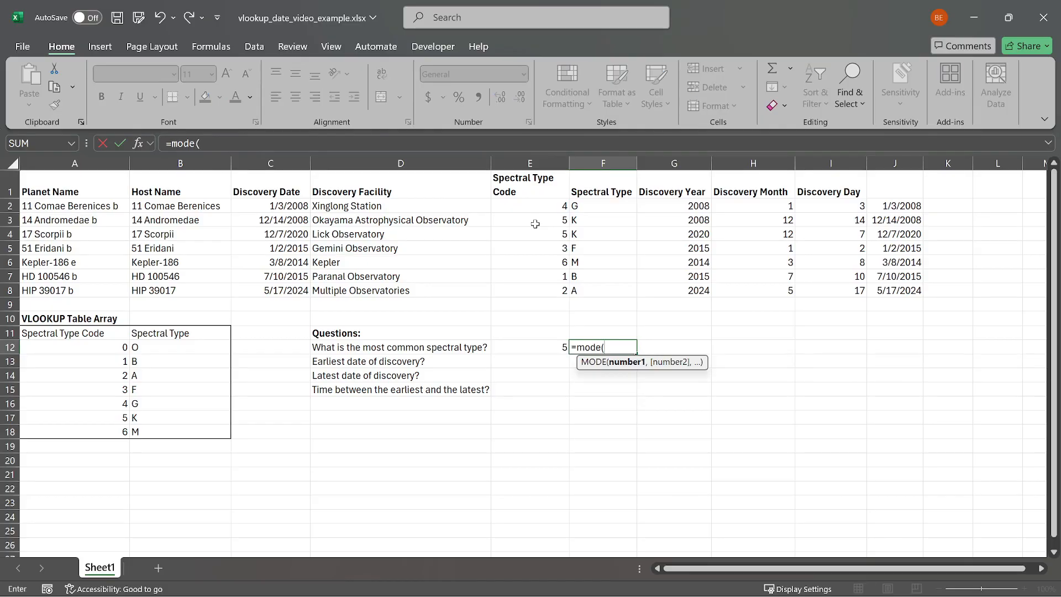
{"action": "left_click_drag", "start_coordinate": [608, 207], "coordinate": [602, 285]}
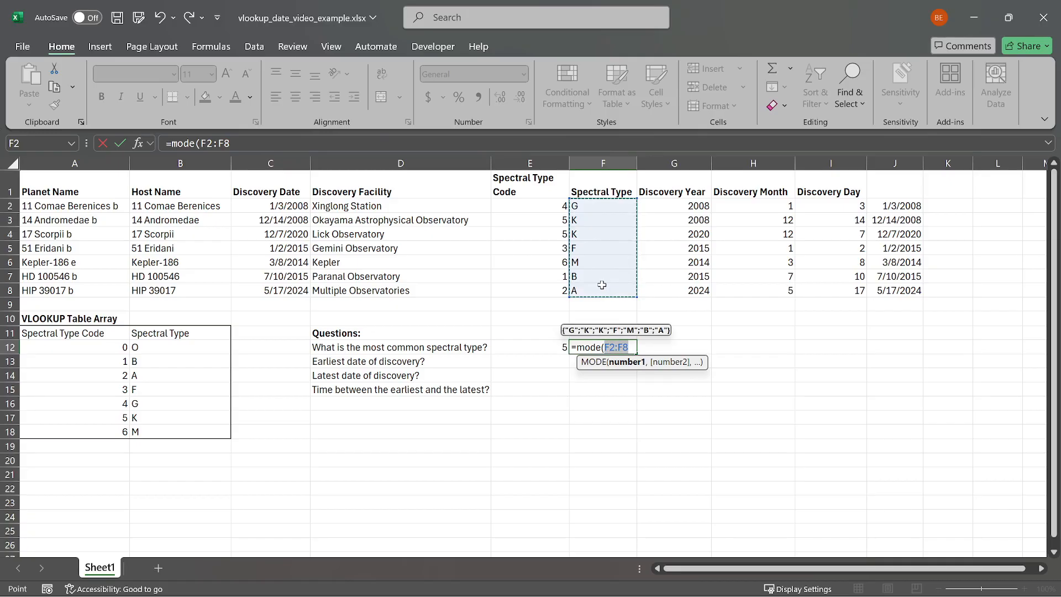
{"action": "type", "text": ")"}
{"action": "key", "text": "Return"}
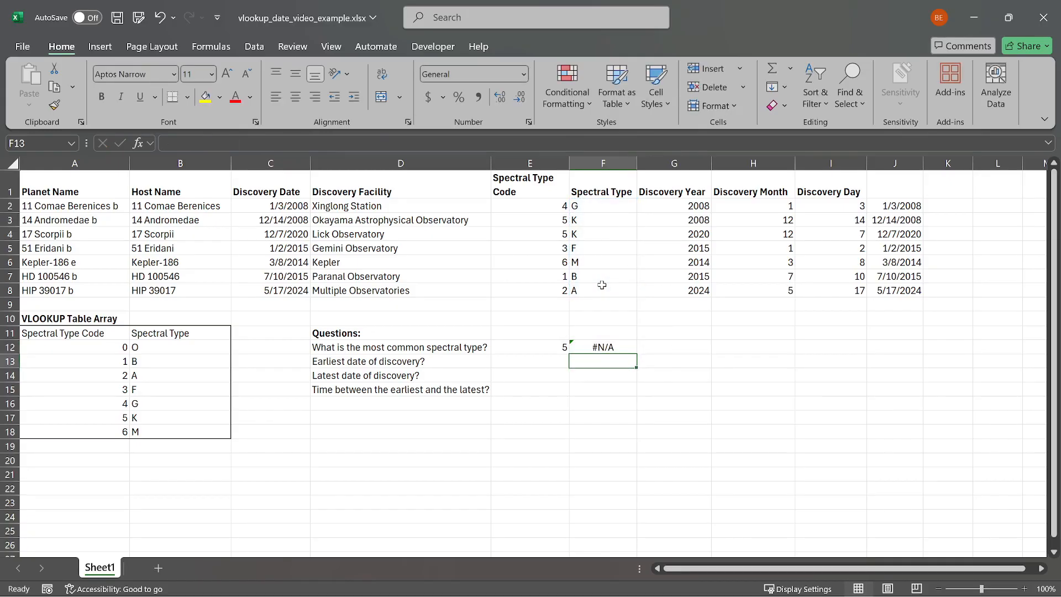
{"action": "left_click", "coordinate": [607, 345]}
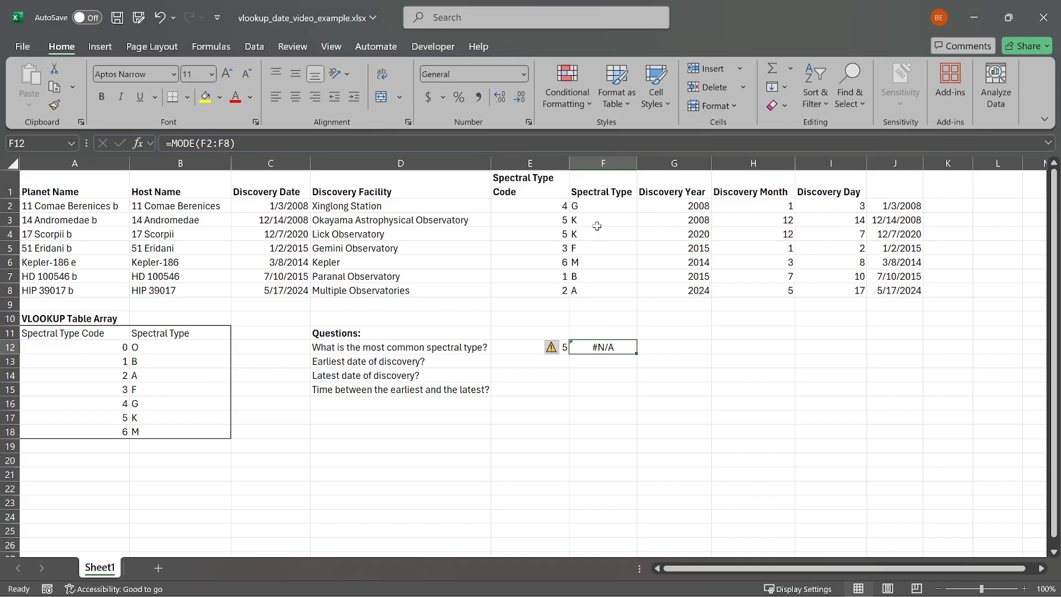
{"action": "key", "text": "Delete"}
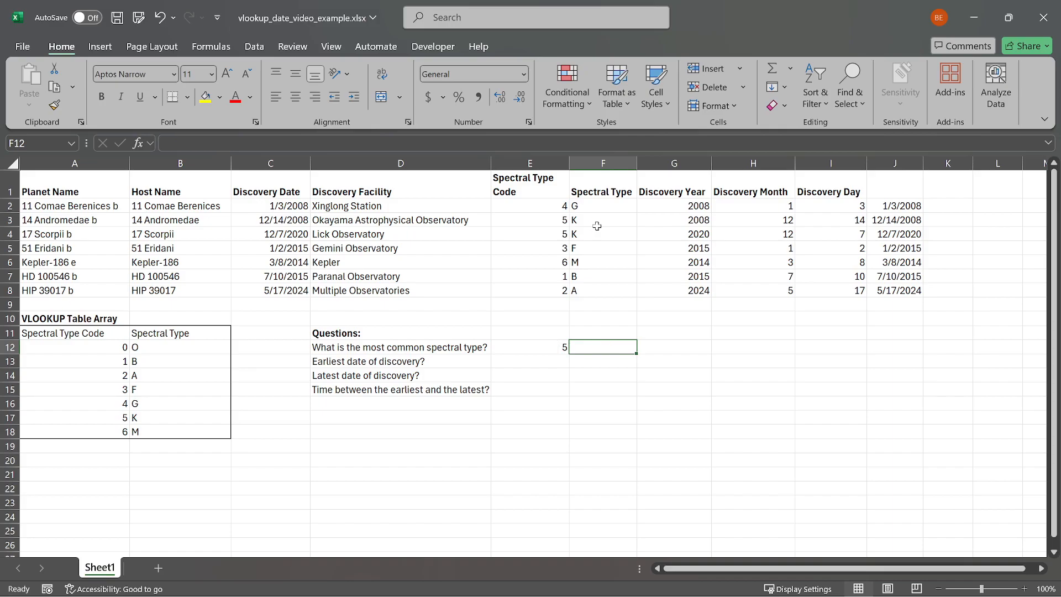
Step: Enter a MIN formula over C2:C8 in E13 to find the earliest discovery date
{"action": "left_click", "coordinate": [545, 362]}
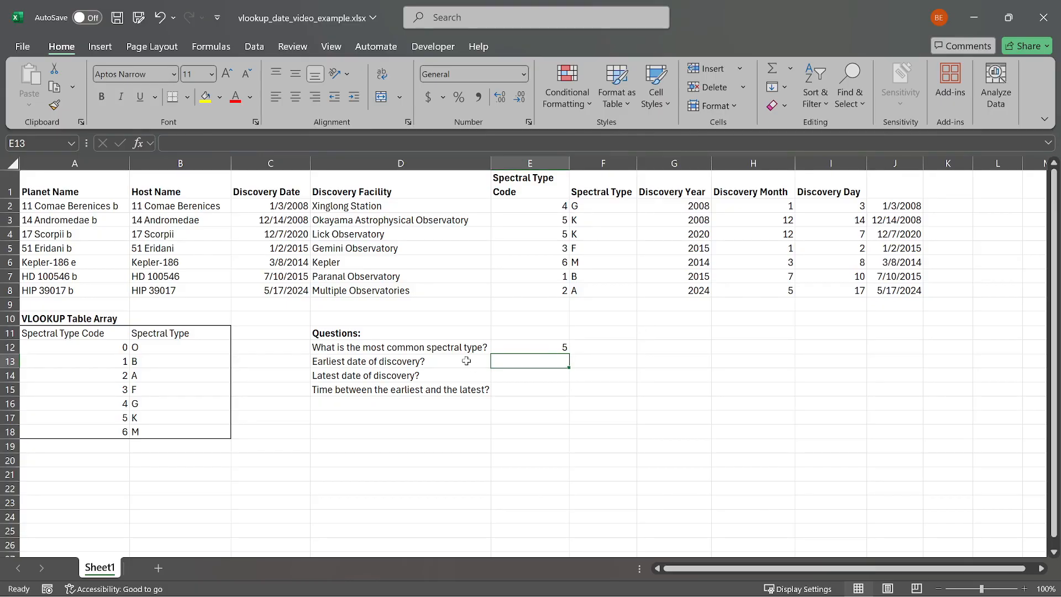
{"action": "type", "text": "=min("}
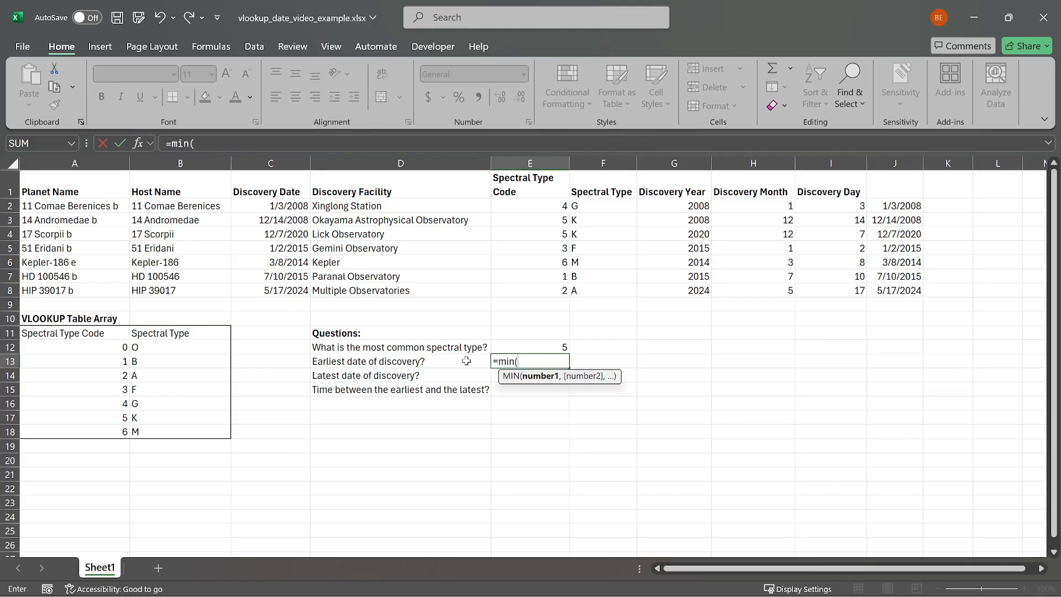
{"action": "left_click_drag", "start_coordinate": [280, 208], "coordinate": [271, 293]}
{"action": "type", "text": ")"}
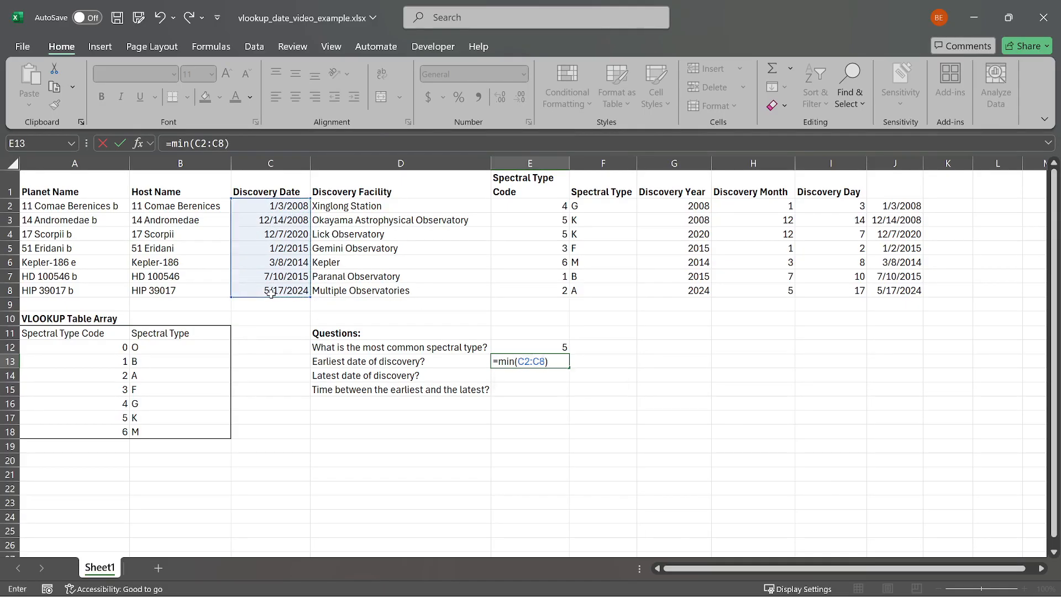
{"action": "key", "text": "Return"}
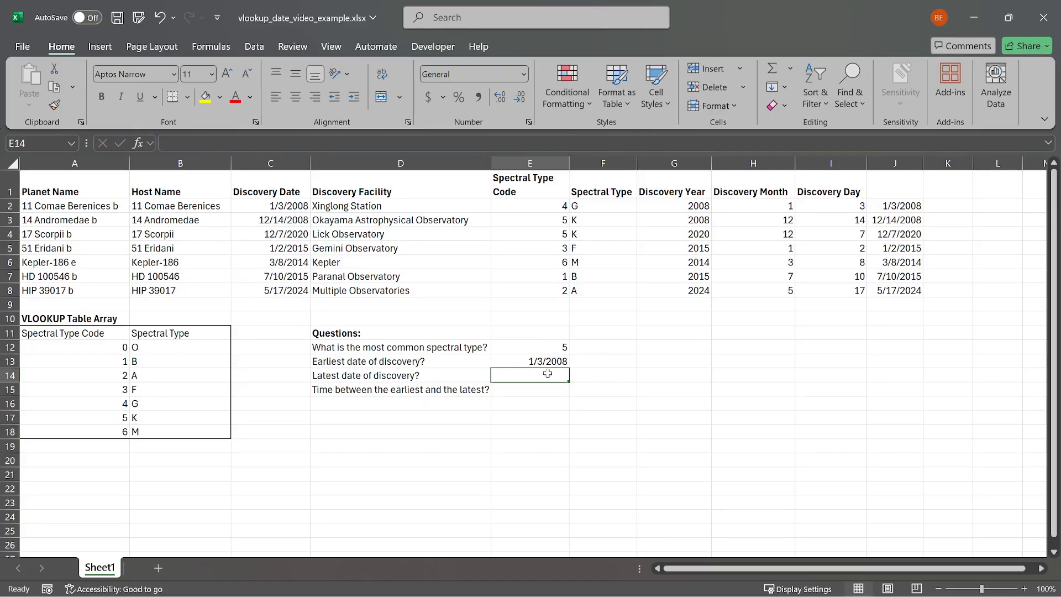
Step: Enter a MAX formula over C2:C8 in E14 to find the latest discovery date
{"action": "type", "text": "=max("}
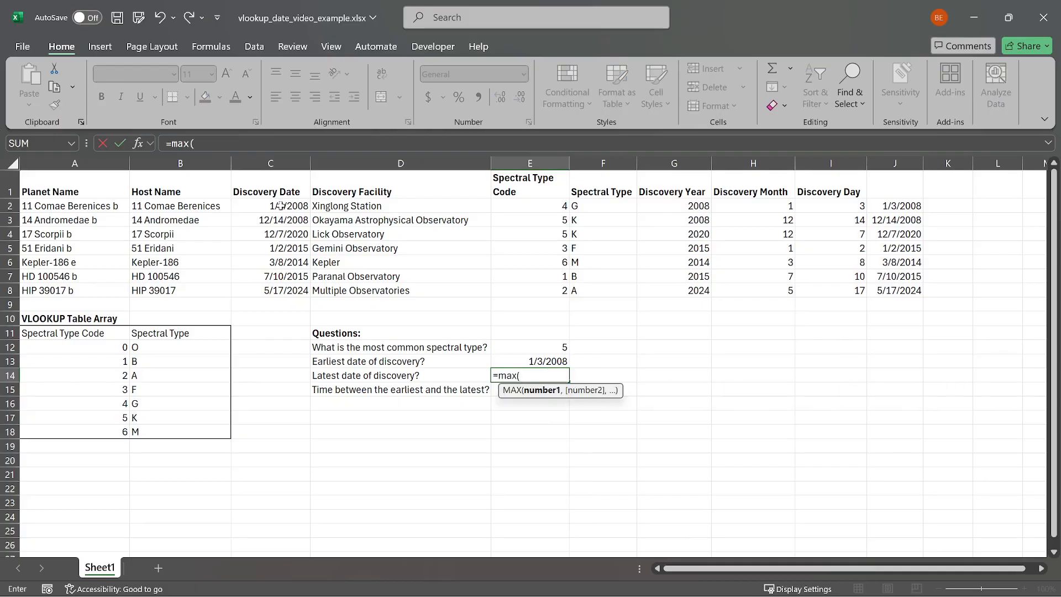
{"action": "left_click_drag", "start_coordinate": [280, 206], "coordinate": [280, 289]}
{"action": "key", "text": "Return"}
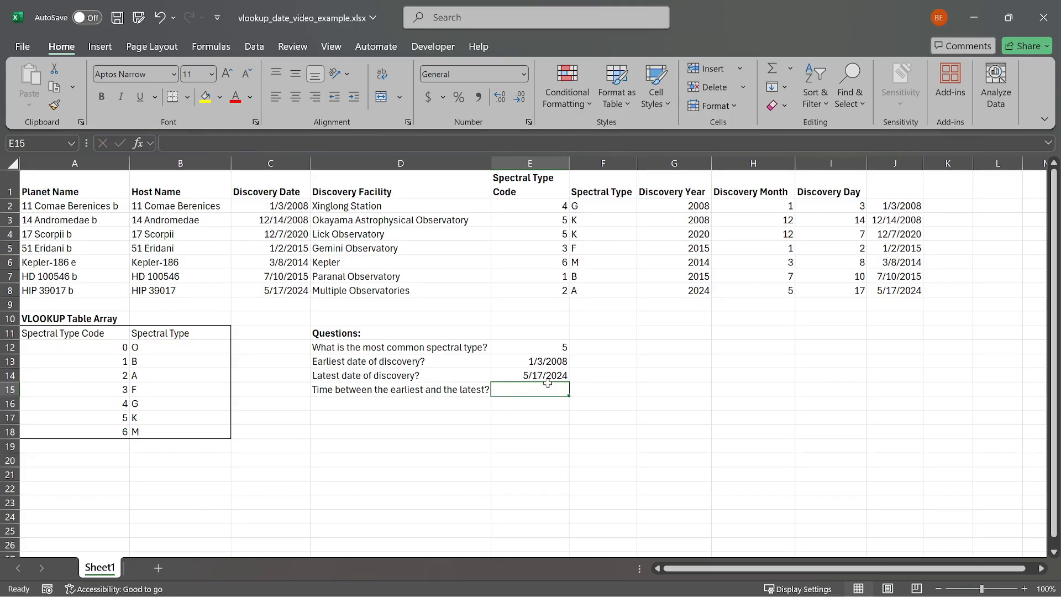
Step: Enter =E14-E13 in E15 to calculate the number of days between the earliest and latest discoveries
{"action": "type", "text": "="}
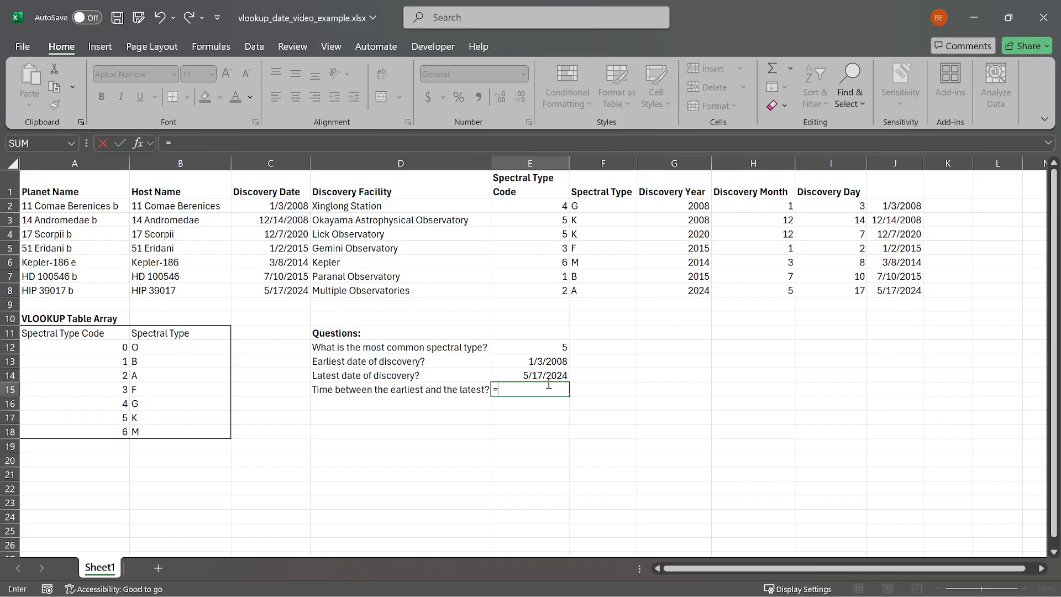
{"action": "left_click", "coordinate": [549, 382]}
{"action": "type", "text": "-"}
{"action": "left_click", "coordinate": [549, 381]}
{"action": "key", "text": "Up"}
{"action": "key", "text": "Return"}
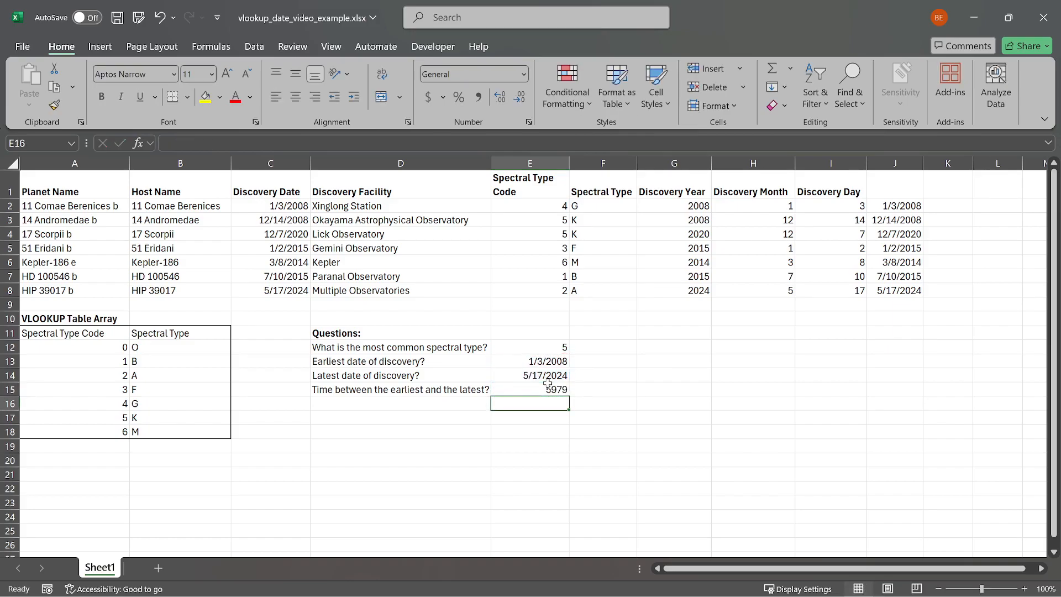
{"action": "left_click", "coordinate": [542, 385]}
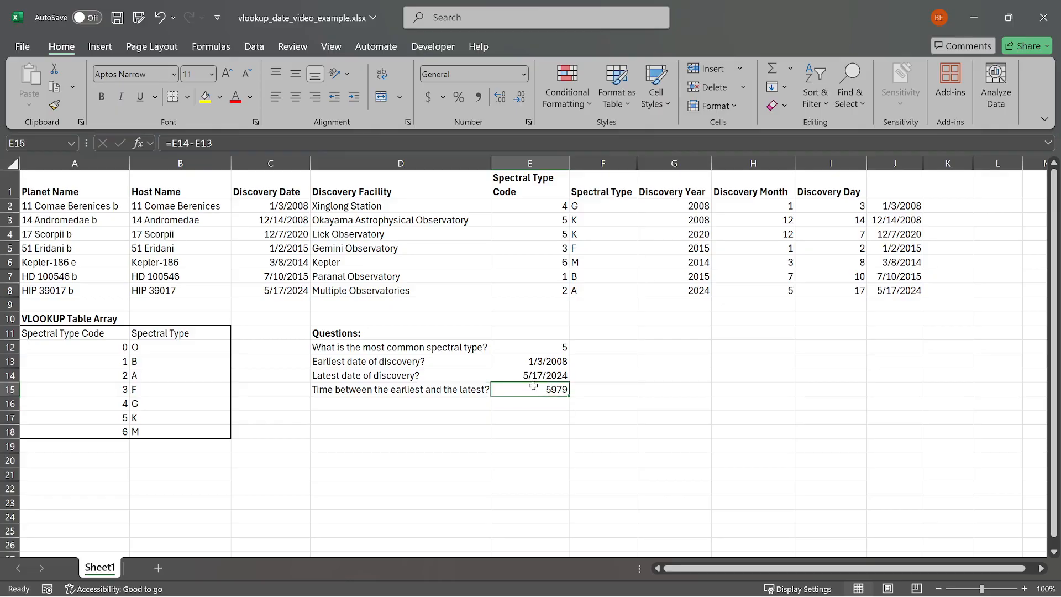
Step: Enter =E15/365 in F15 to convert the time between discoveries from days to years
{"action": "left_click", "coordinate": [598, 391]}
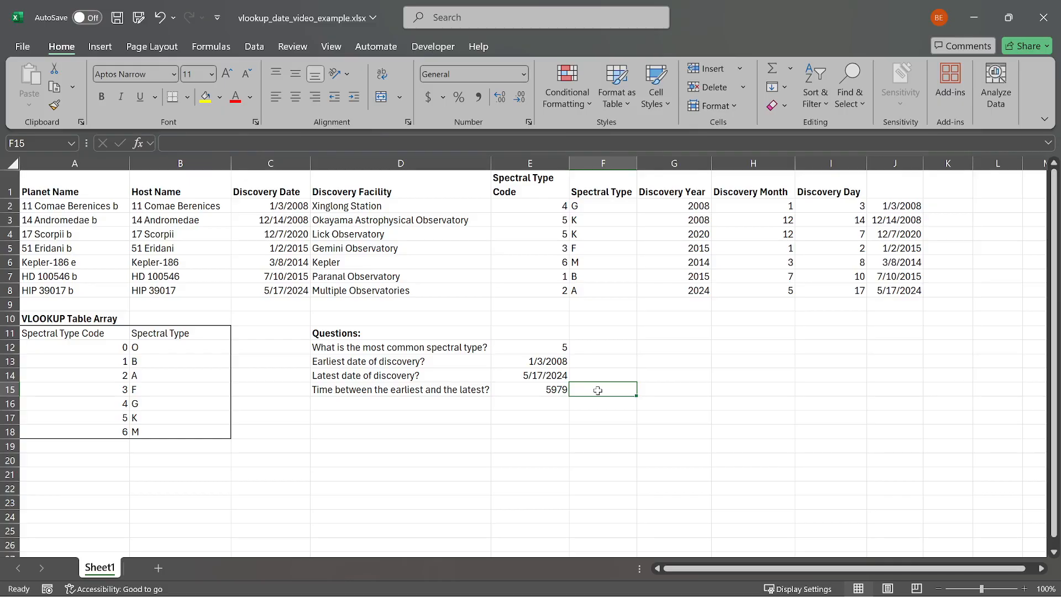
{"action": "type", "text": "="}
{"action": "key", "text": "Left"}
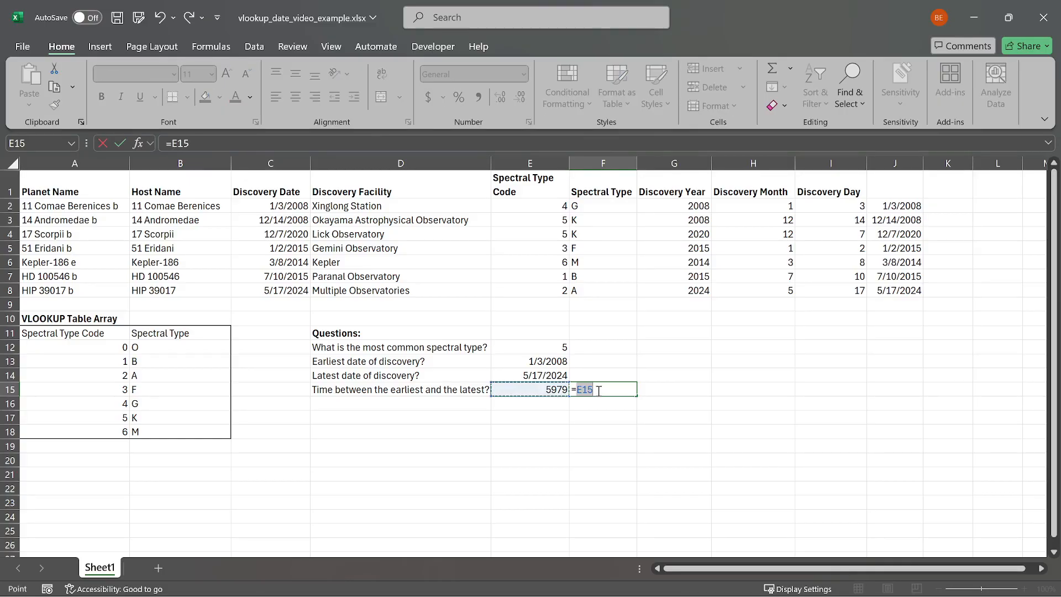
{"action": "type", "text": "/365"}
{"action": "key", "text": "Return"}
{"action": "key", "text": "Up"}
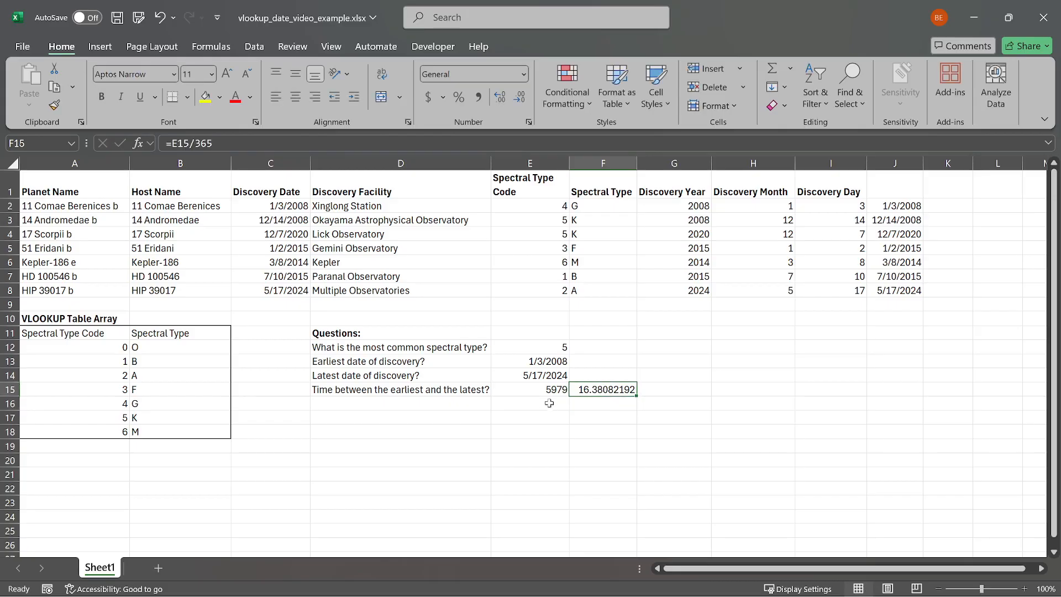